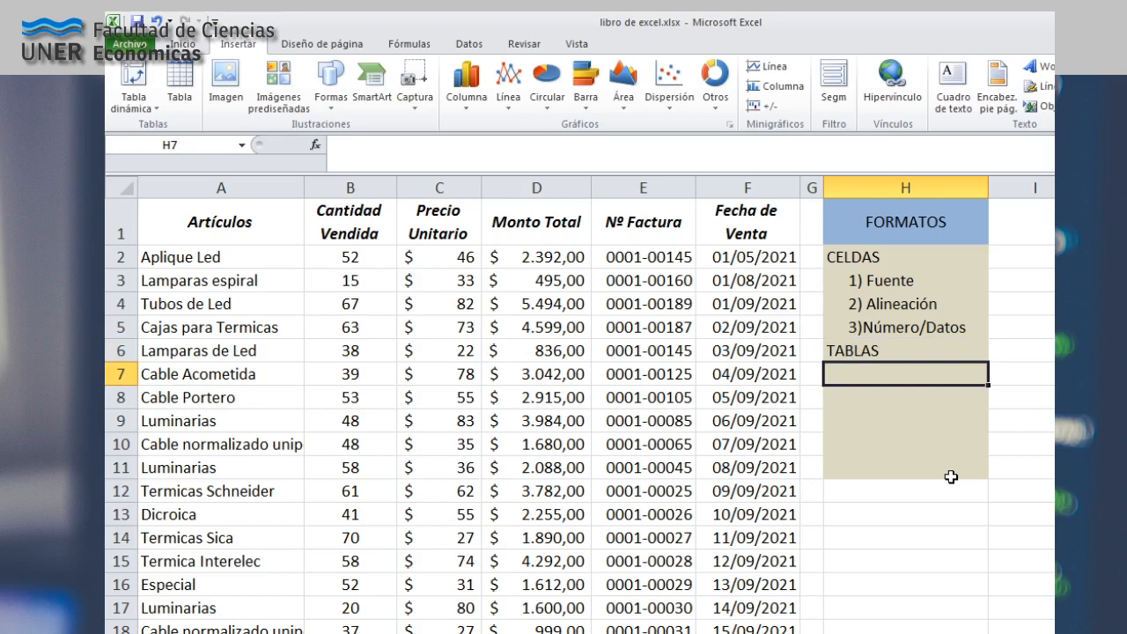
Enter the heading "HOJA DE CALCULO" in cell H8, leaving H7 empty.
{"action": "key", "text": "Return"}
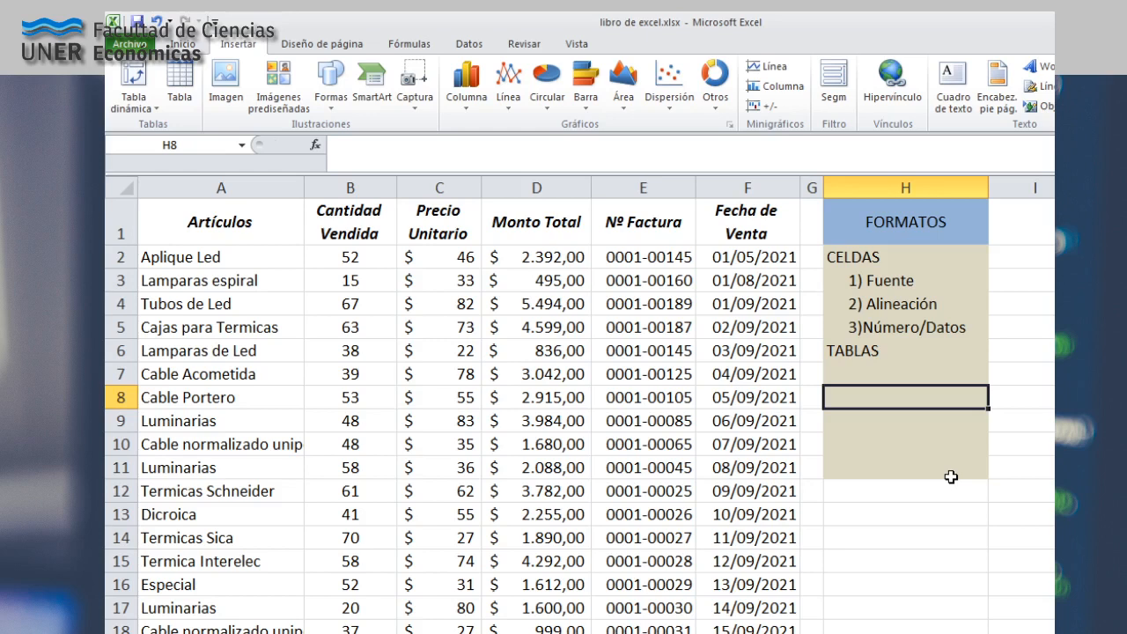
{"action": "type", "text": "HOJA DE CALCULO"}
{"action": "key", "text": "Return"}
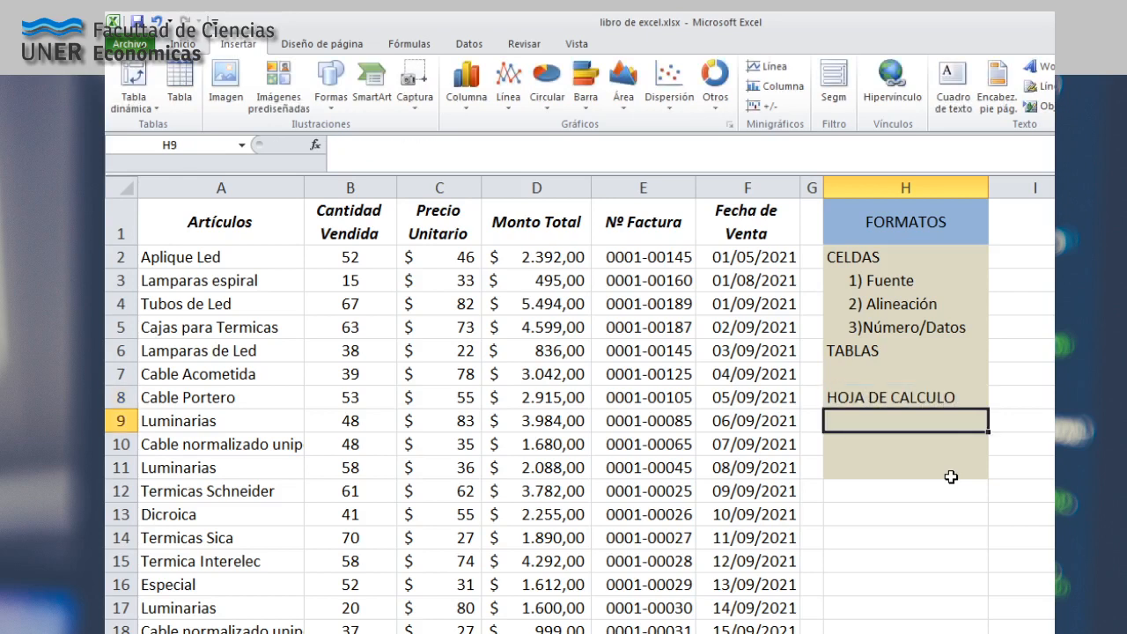
Enter the first list item "1) Celdas" in cell H9.
{"action": "type", "text": "1)"}
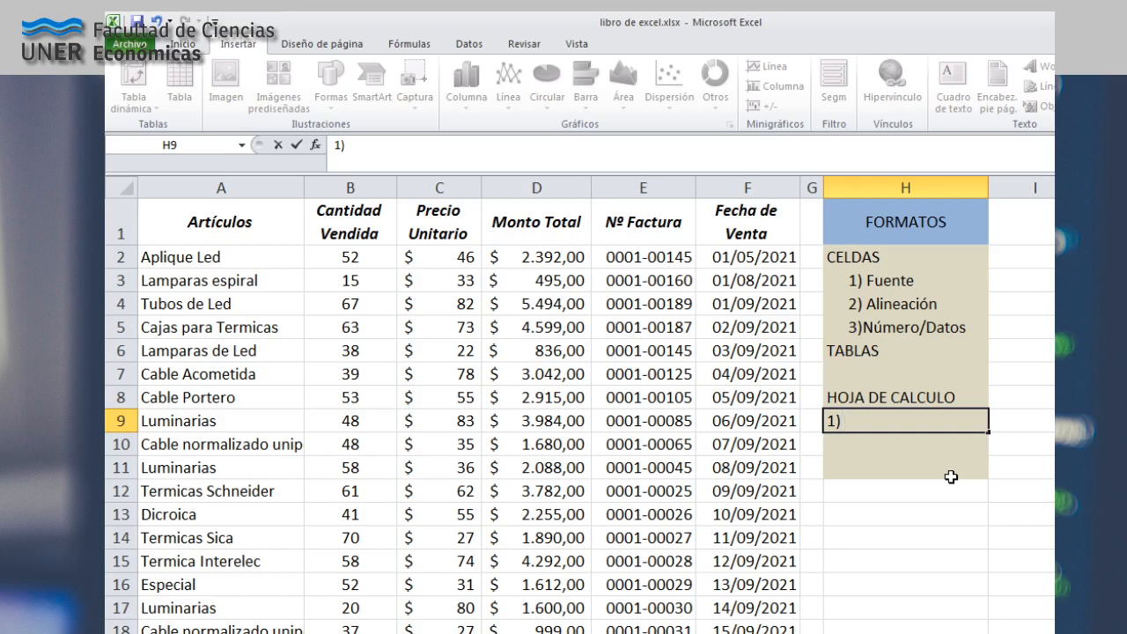
{"action": "type", "text": " Celdda"}
{"action": "key", "text": "BackSpace"}
{"action": "key", "text": "BackSpace"}
{"action": "type", "text": "as"}
{"action": "key", "text": "Return"}
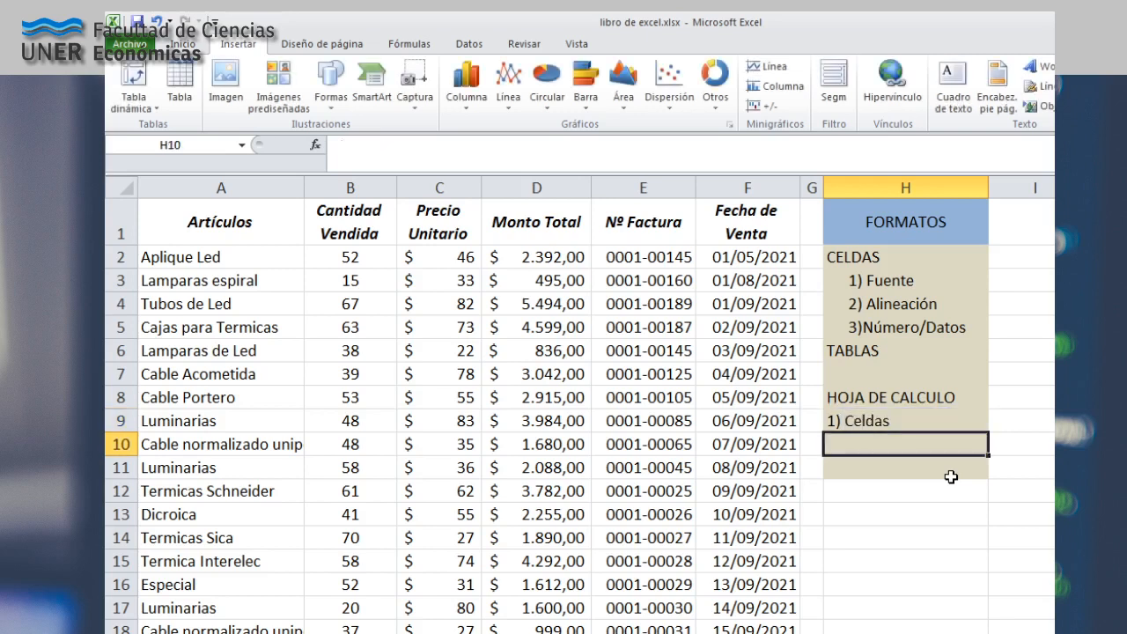
Enter the second list item "2) Rango de celdas" in cell H10.
{"action": "type", "text": "2)"}
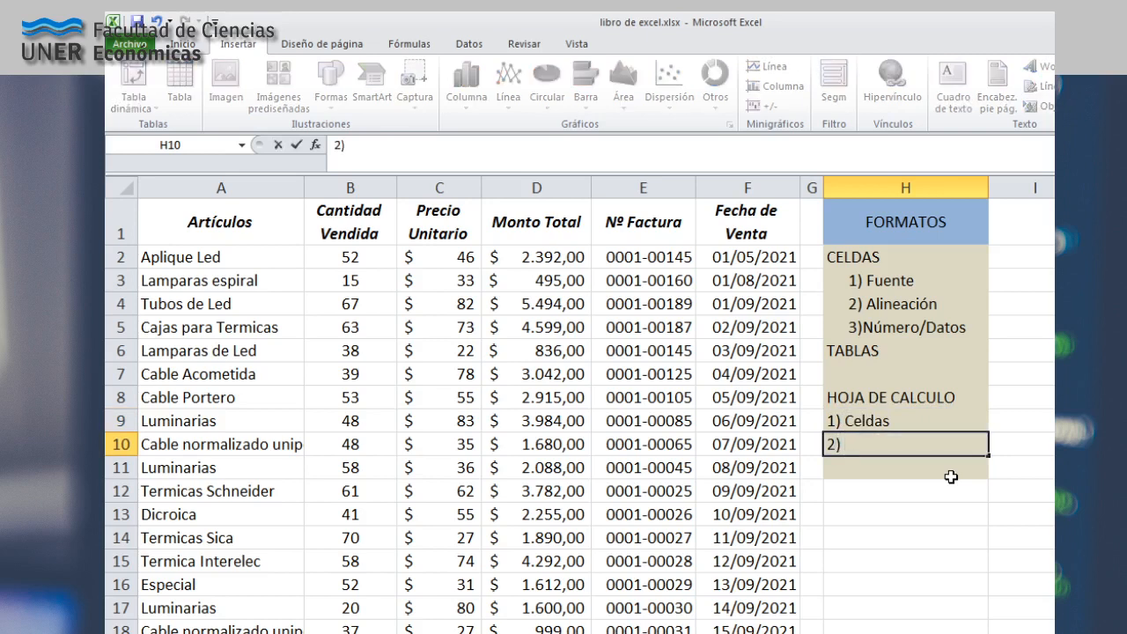
{"action": "type", "text": " Rango de da"}
{"action": "key", "text": "BackSpace"}
{"action": "key", "text": "BackSpace"}
{"action": "key", "text": "BackSpace"}
{"action": "type", "text": "ce"}
{"action": "key", "text": "BackSpace"}
{"action": "key", "text": "BackSpace"}
{"action": "type", "text": "celdas"}
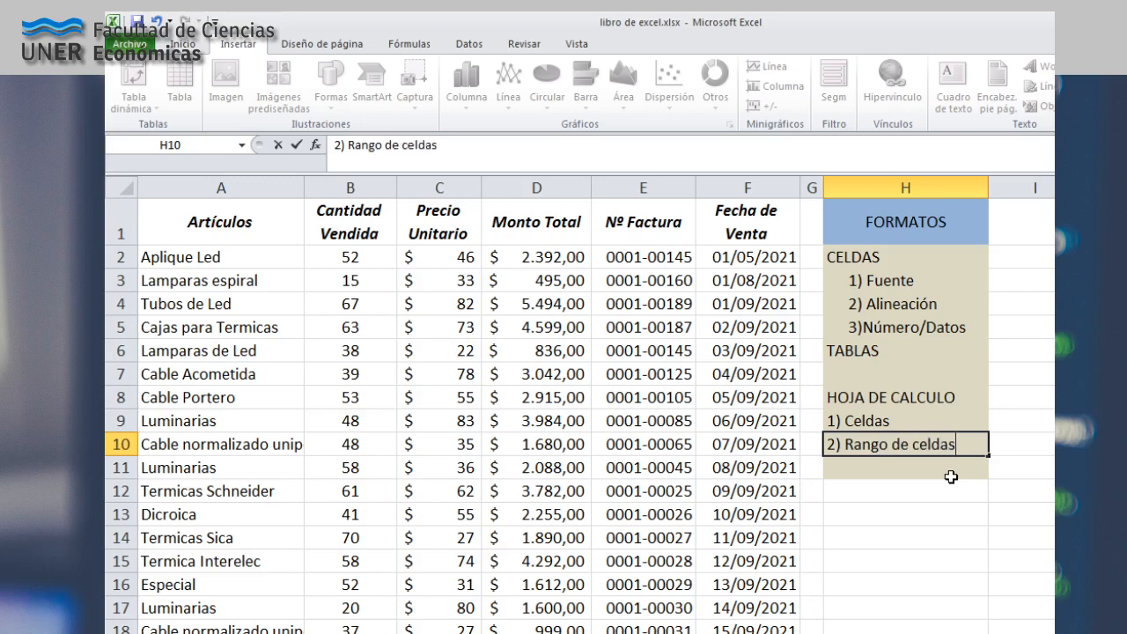
{"action": "key", "text": "Return"}
Indent the two list items in H9:H10 by two levels, in line with the items under CELDAS.
{"action": "key", "text": "Up"}
{"action": "key", "text": "Up"}
{"action": "key", "text": "shift+Down"}
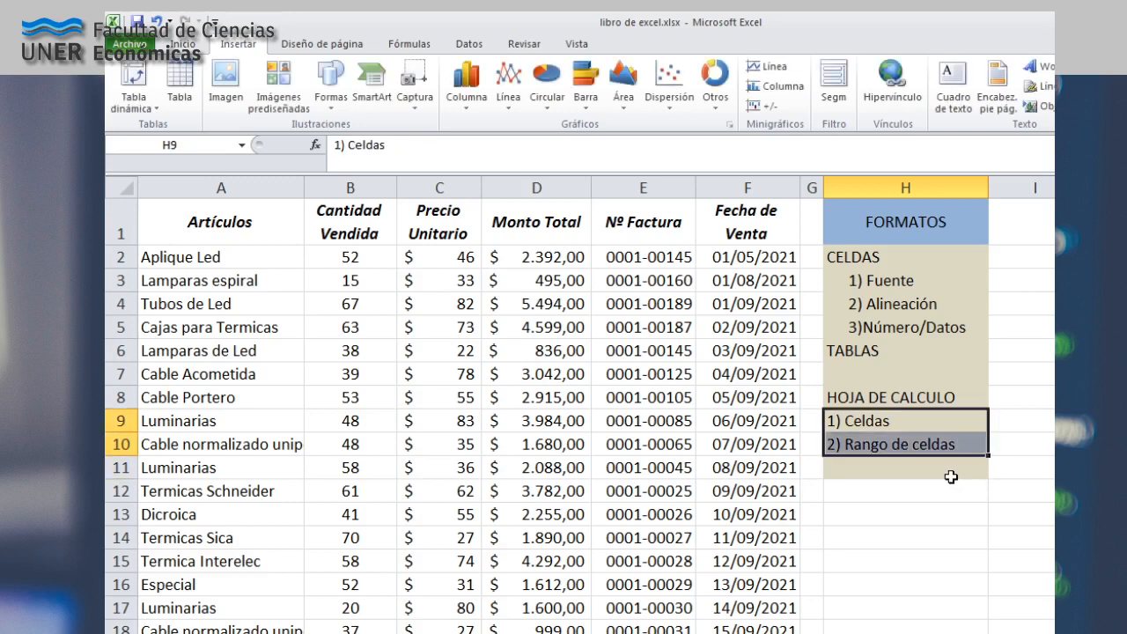
{"action": "left_click", "coordinate": [183, 43]}
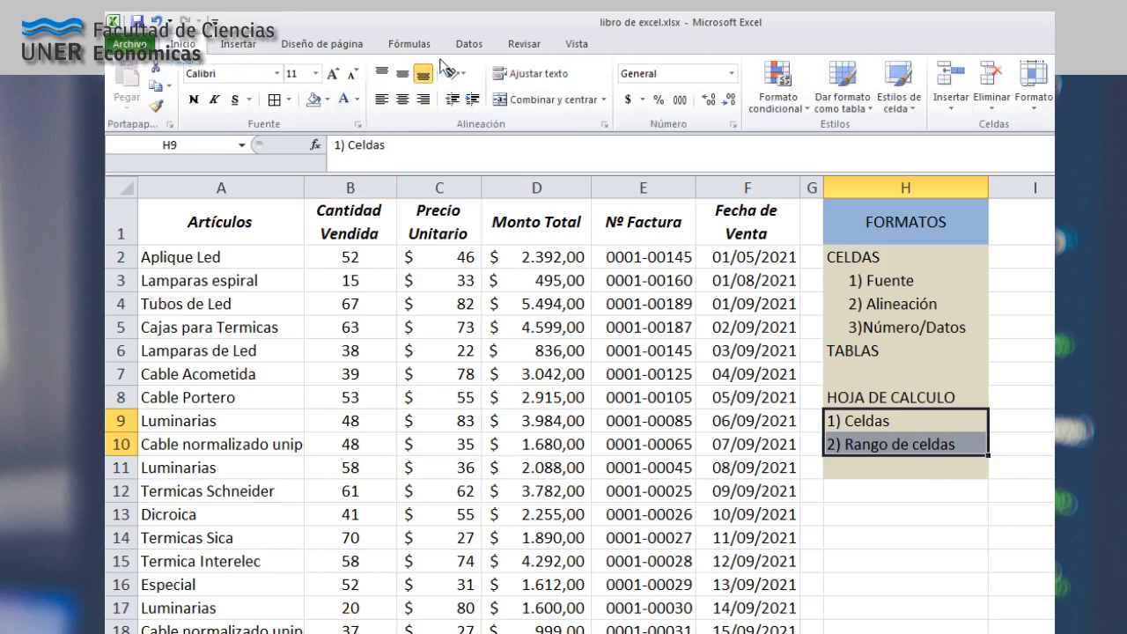
{"action": "left_click", "coordinate": [472, 98]}
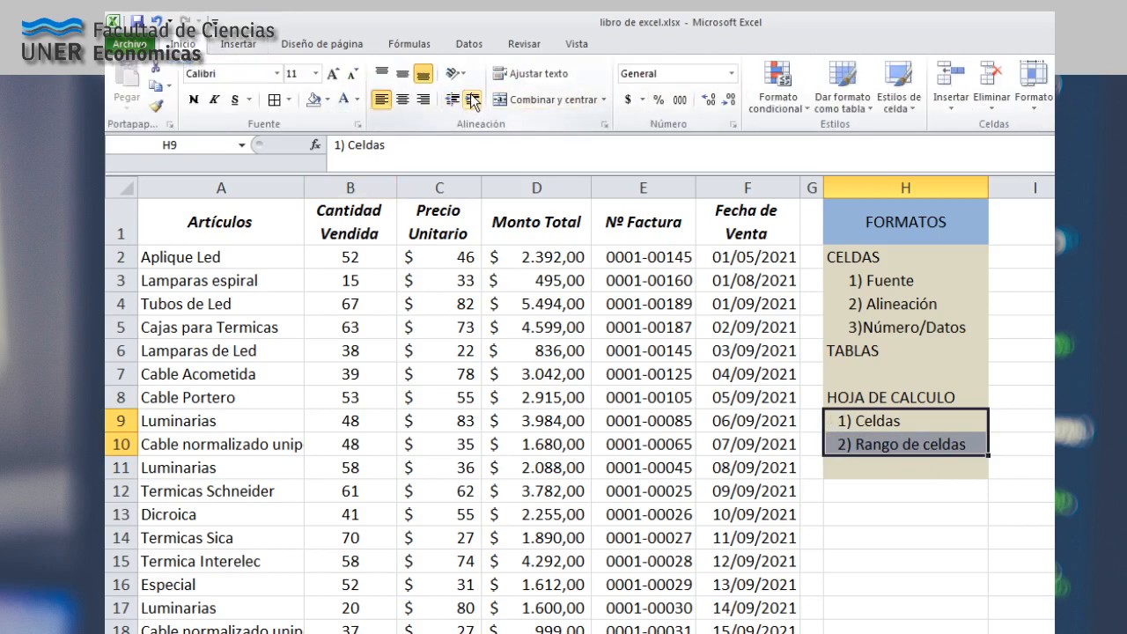
{"action": "left_click", "coordinate": [836, 440]}
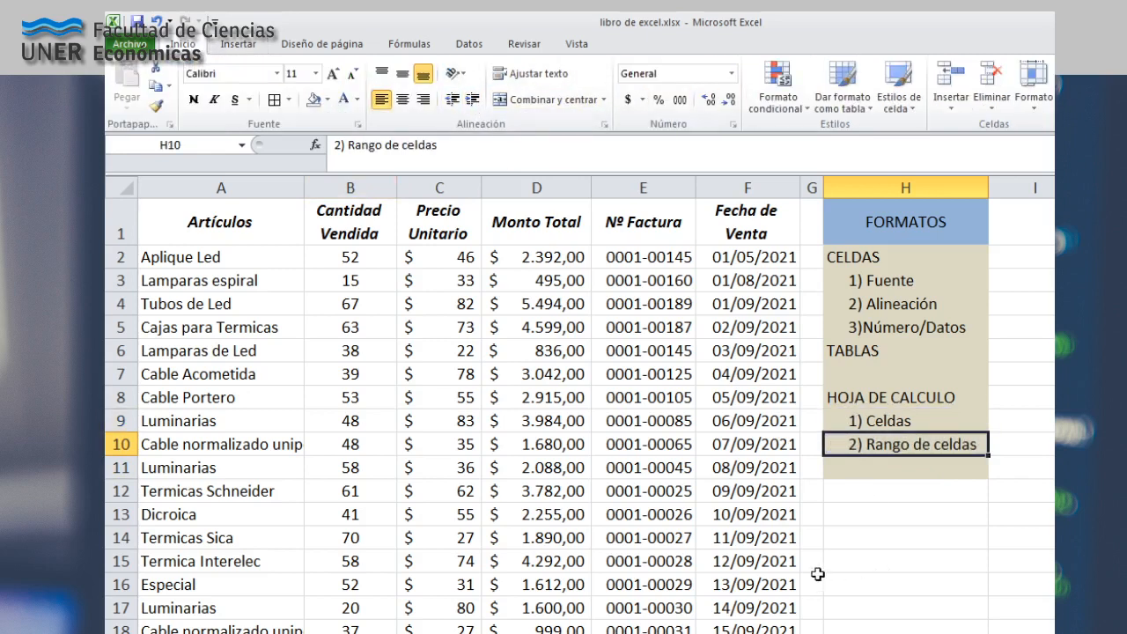
Select several single cells in the sales data and the Artículos range A1:A19 to illustrate cells versus a cell range.
{"action": "left_click", "coordinate": [778, 595]}
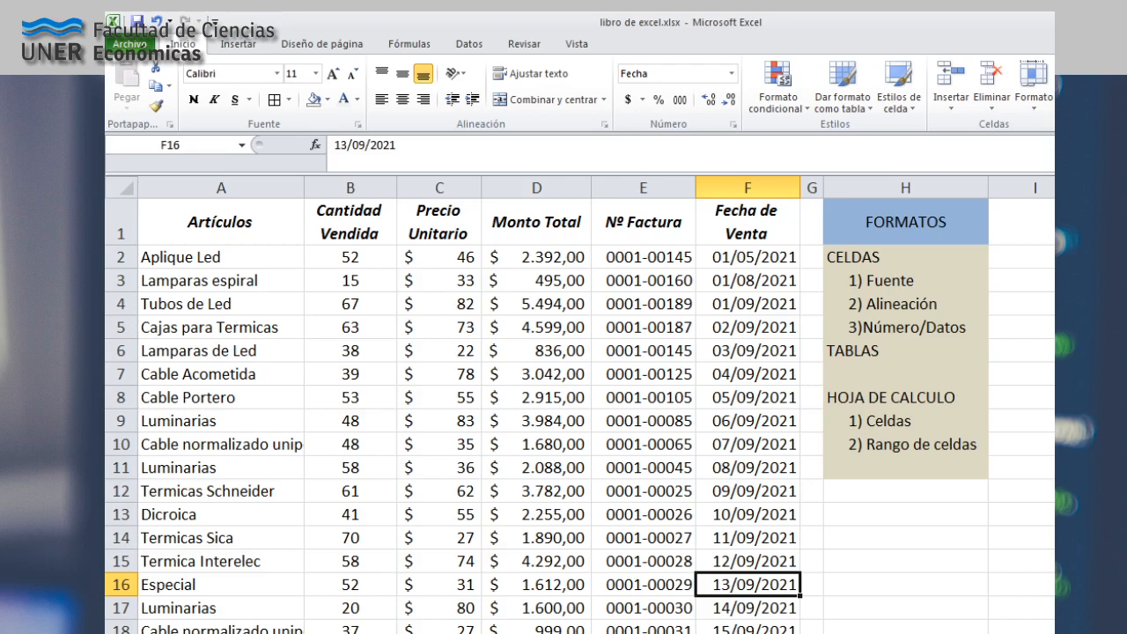
{"action": "left_click", "coordinate": [413, 628]}
{"action": "left_click", "coordinate": [350, 608]}
{"action": "left_click", "coordinate": [350, 633]}
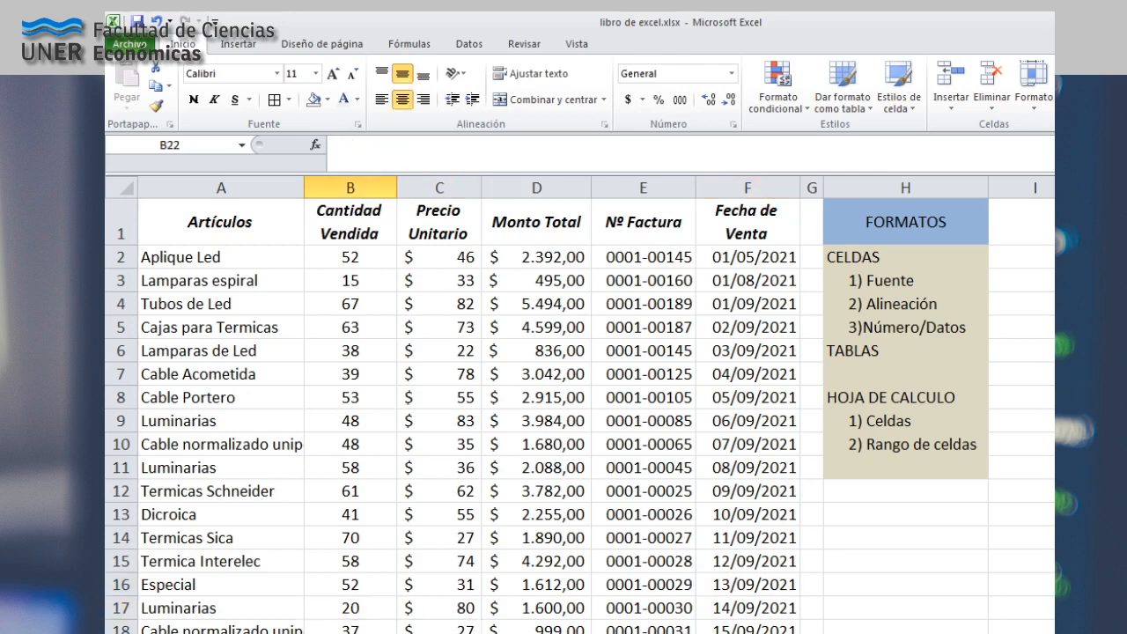
{"action": "left_click", "coordinate": [439, 633]}
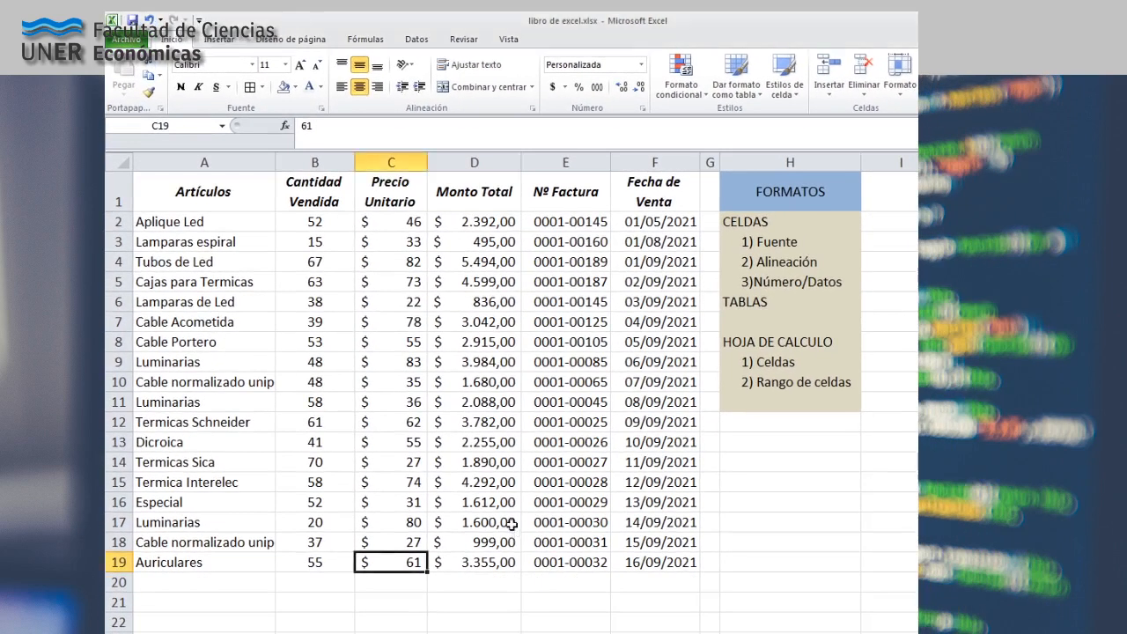
{"action": "left_click", "coordinate": [250, 192]}
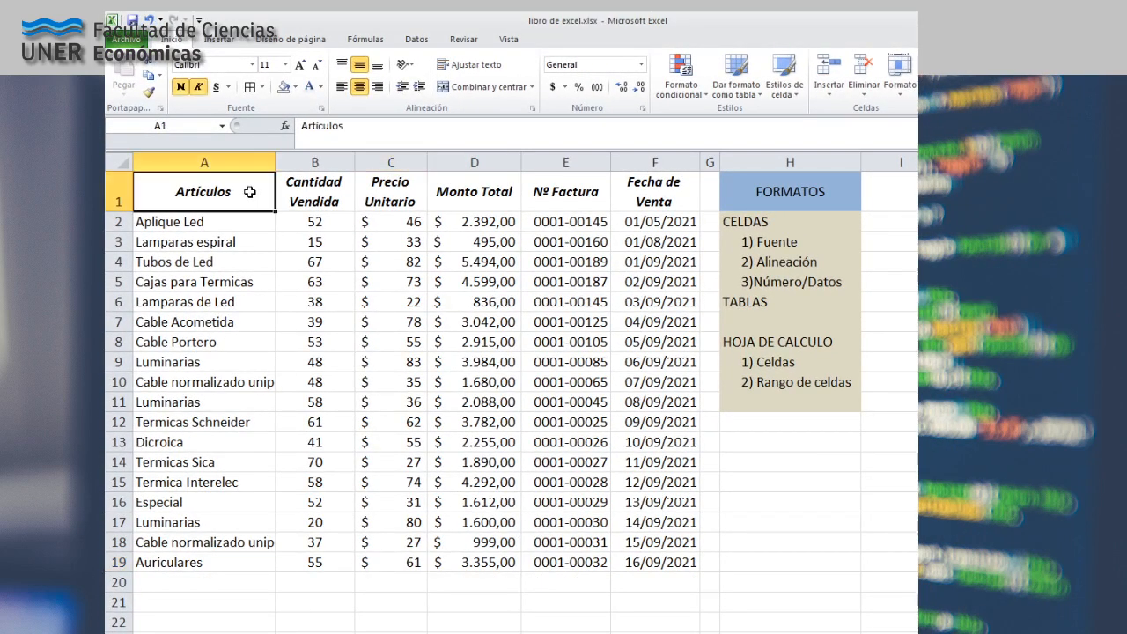
{"action": "left_click", "coordinate": [254, 262]}
{"action": "left_click_drag", "start_coordinate": [250, 191], "coordinate": [215, 563]}
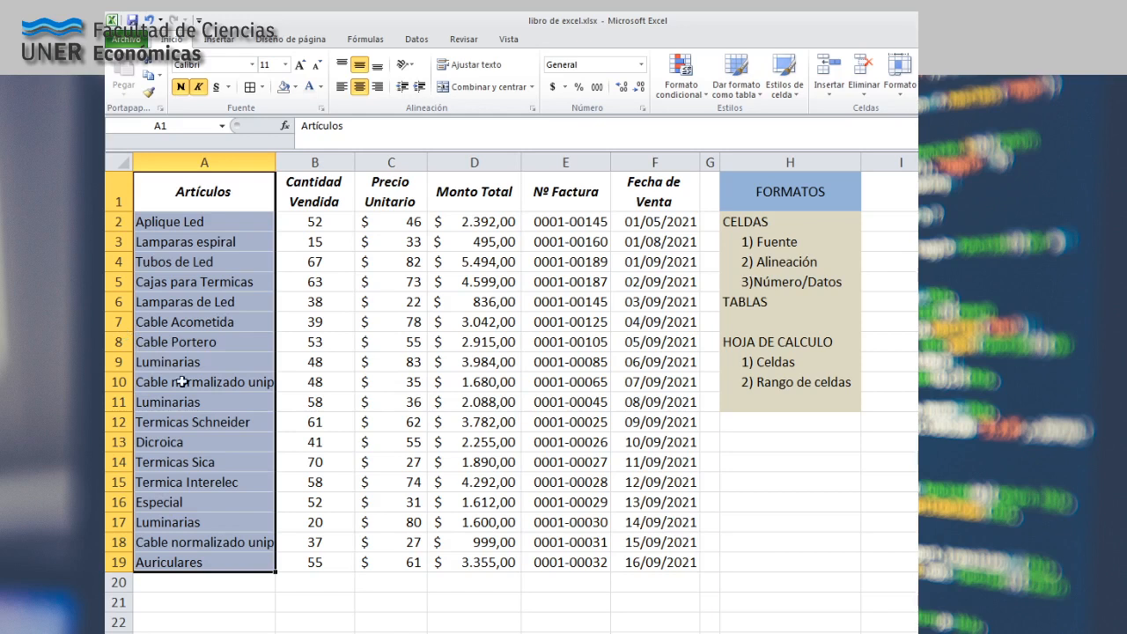
Enter the third list item "3) Tablas" in cell H11.
{"action": "left_click", "coordinate": [825, 396]}
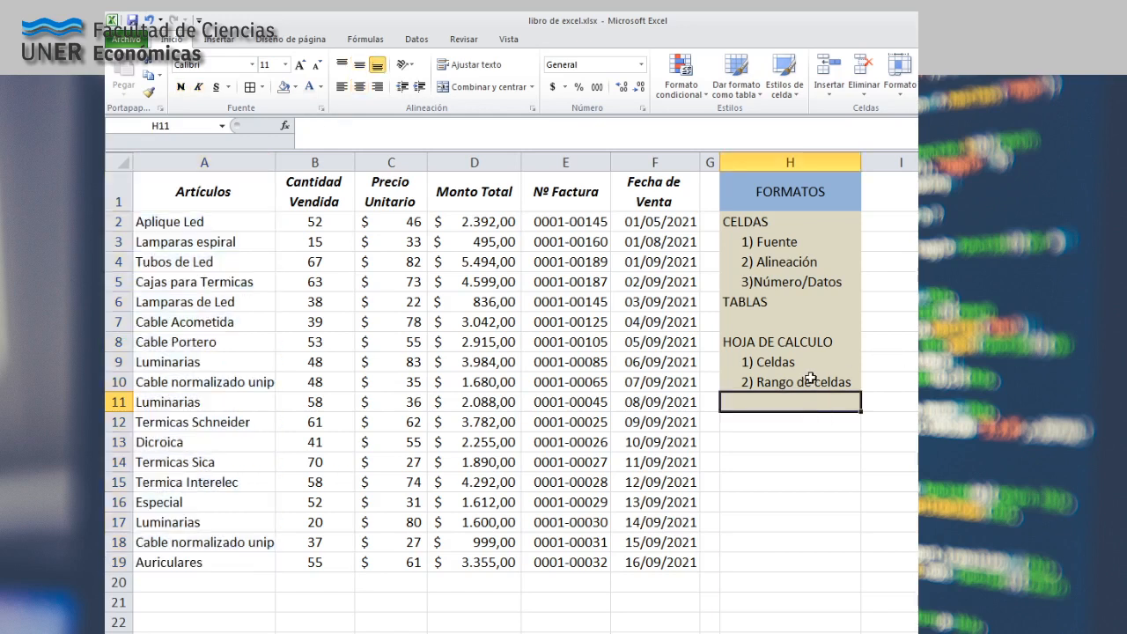
{"action": "left_click", "coordinate": [810, 379]}
{"action": "key", "text": "Return"}
{"action": "key", "text": "F2"}
{"action": "type", "text": "3"}
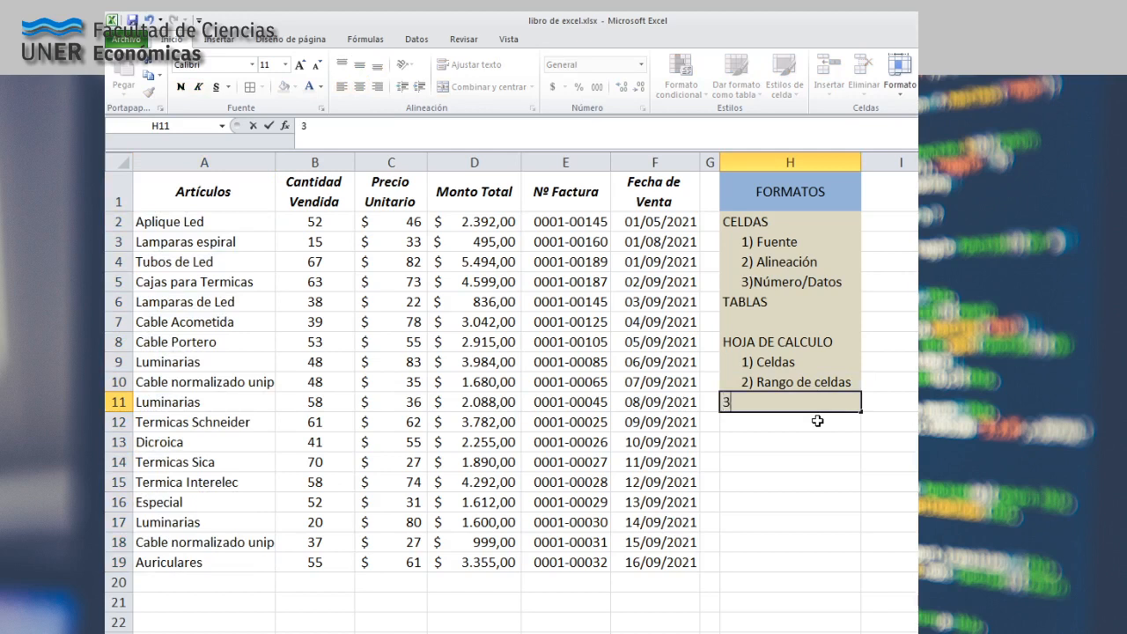
{"action": "type", "text": ")T"}
{"action": "type", "text": " Ta"}
{"action": "type", "text": "blas"}
{"action": "key", "text": "Return"}
Indent the "3) Tablas" item in H11 by two levels to match the items above it.
{"action": "key", "text": "Up"}
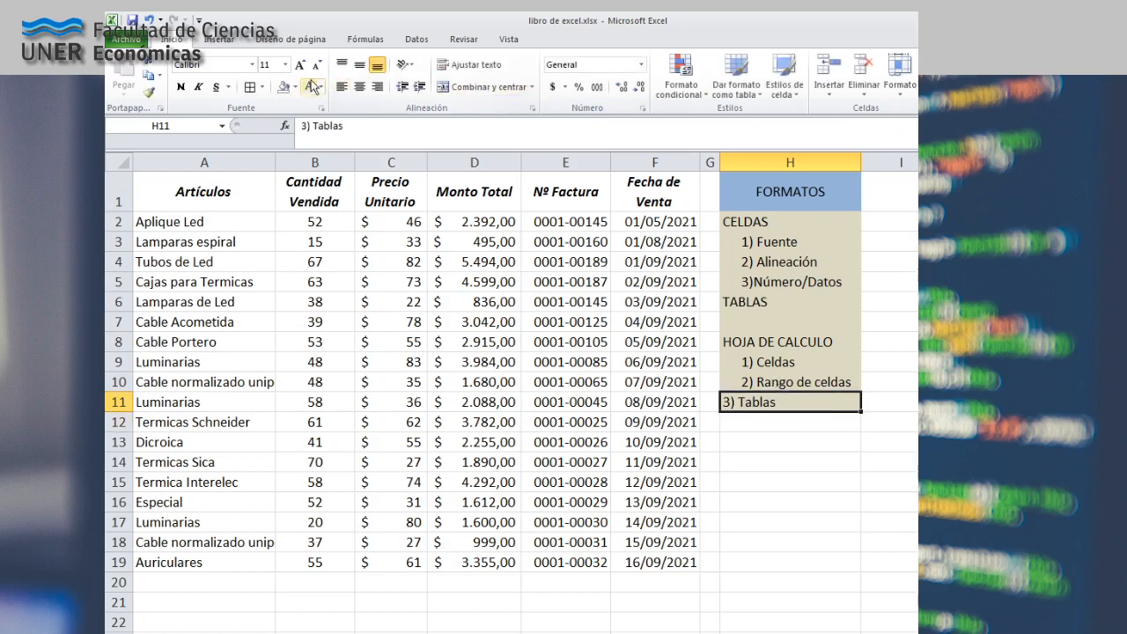
{"action": "left_click", "coordinate": [420, 86]}
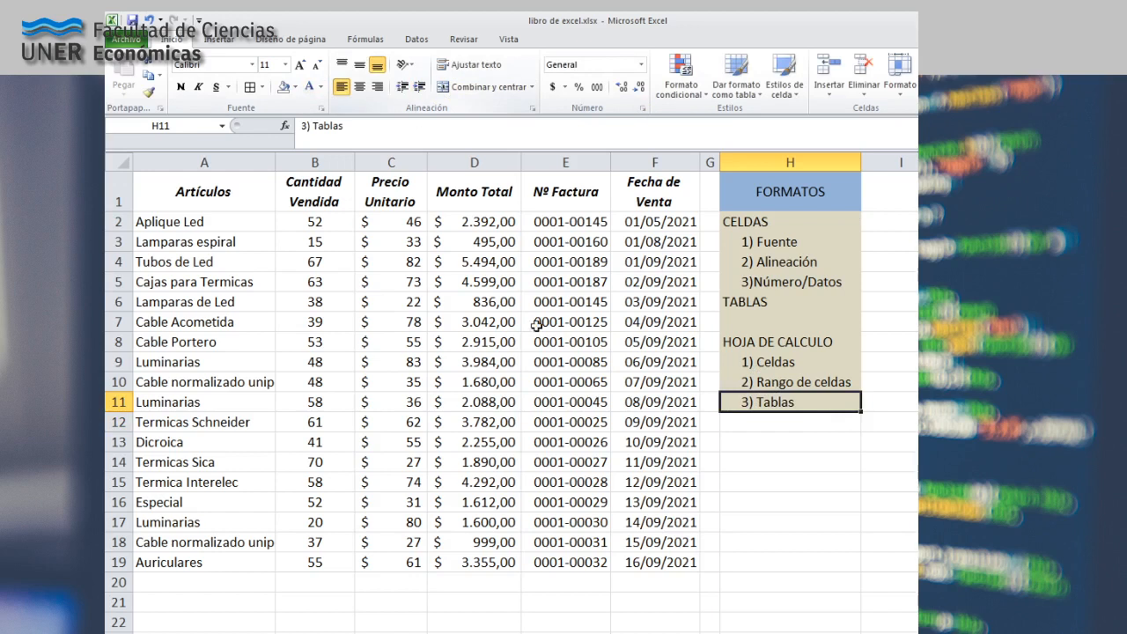
{"action": "left_click", "coordinate": [778, 448]}
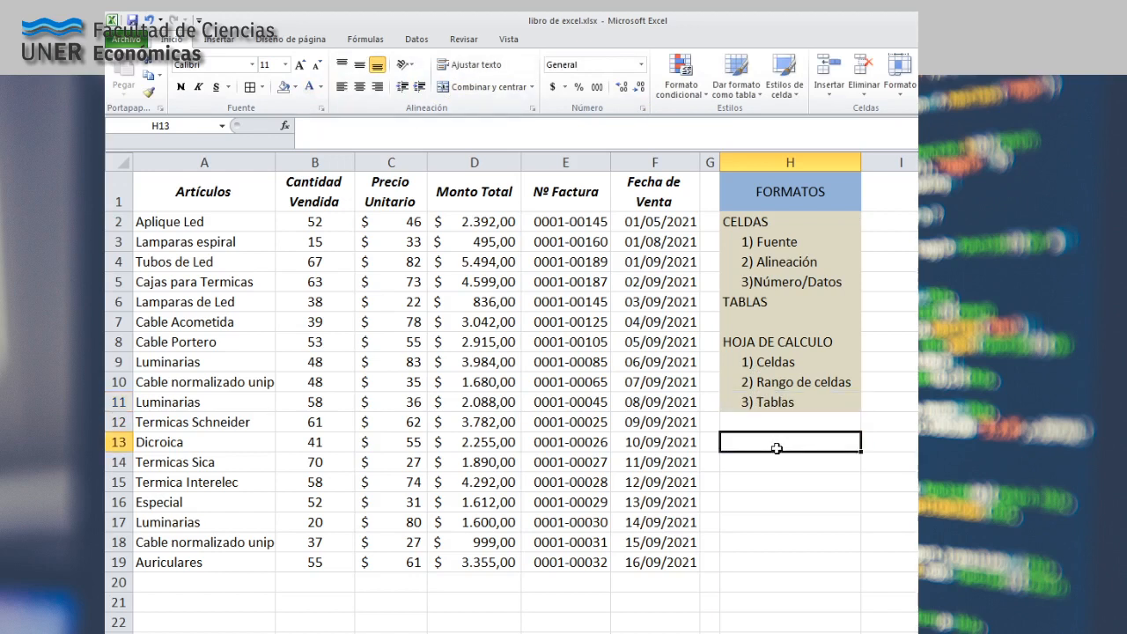
{"action": "left_click", "coordinate": [768, 407]}
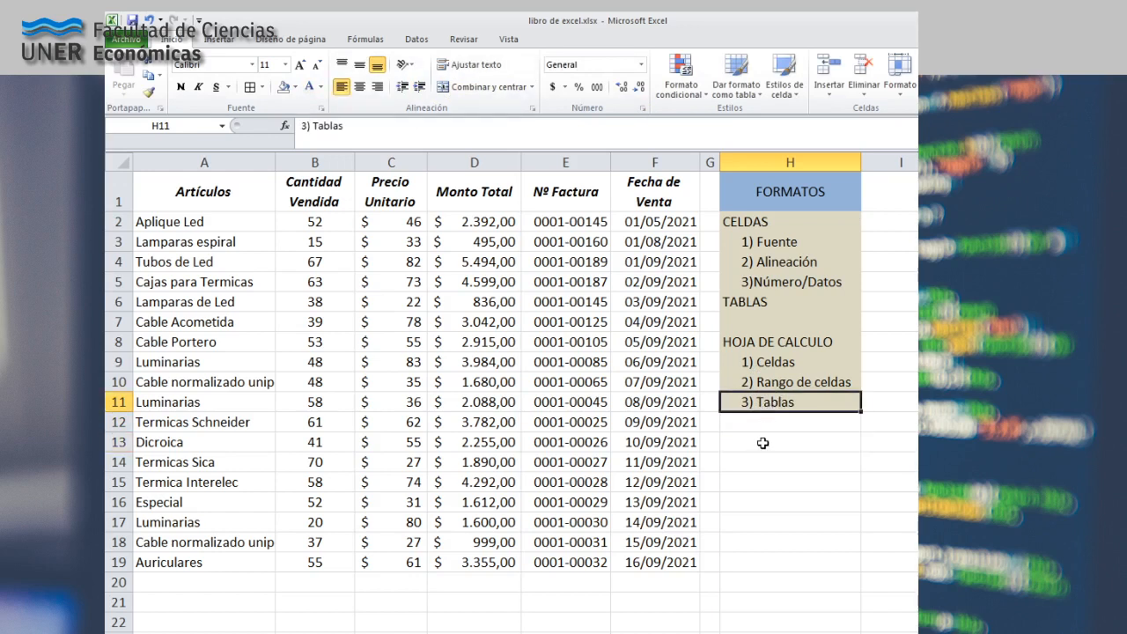
Select the whole sales data range A1:F19, including its header row.
{"action": "left_click", "coordinate": [655, 532]}
{"action": "left_click_drag", "start_coordinate": [253, 189], "coordinate": [655, 537]}
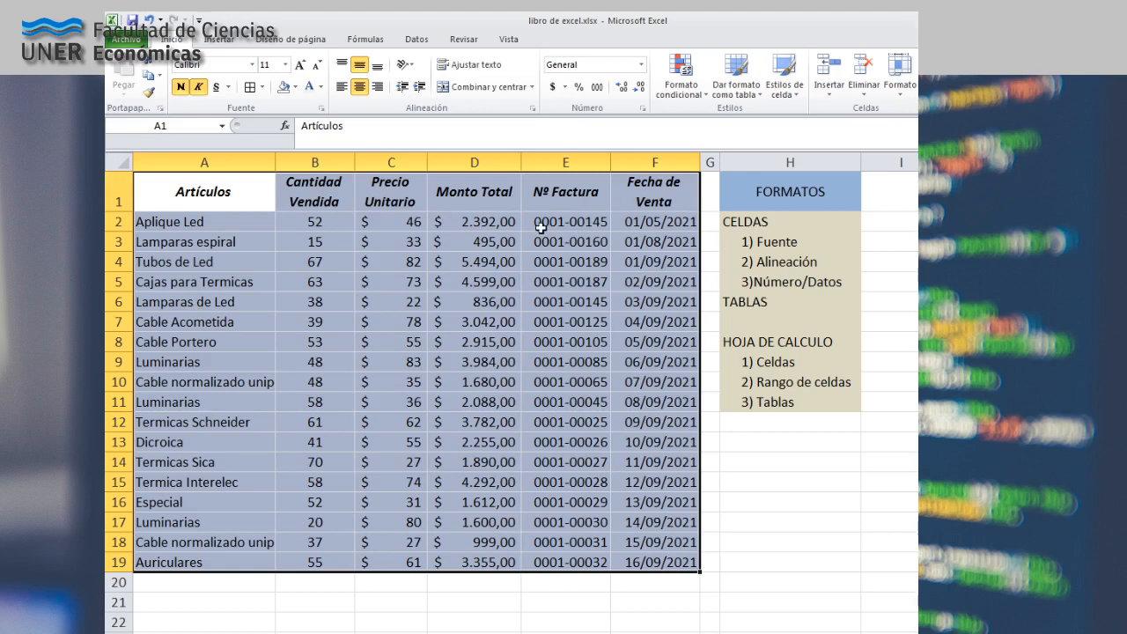
{"action": "left_click", "coordinate": [680, 559]}
Examine individual cells across the articles, quantities, prices and amounts in the sales data.
{"action": "left_click", "coordinate": [190, 326]}
{"action": "left_click", "coordinate": [471, 398]}
{"action": "left_click", "coordinate": [287, 460]}
{"action": "left_click", "coordinate": [229, 401]}
{"action": "left_click", "coordinate": [240, 342]}
{"action": "left_click", "coordinate": [284, 292]}
{"action": "left_click", "coordinate": [497, 249]}
{"action": "left_click", "coordinate": [514, 423]}
{"action": "left_click", "coordinate": [345, 423]}
{"action": "left_click", "coordinate": [233, 382]}
{"action": "left_click", "coordinate": [209, 341]}
{"action": "left_click", "coordinate": [222, 321]}
{"action": "left_click", "coordinate": [234, 302]}
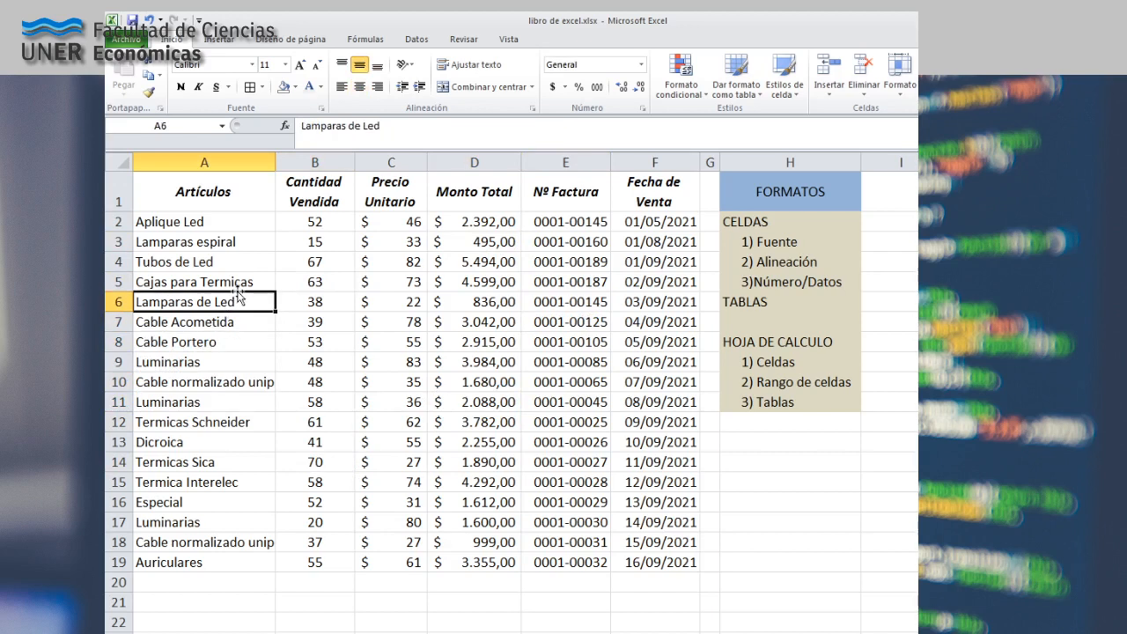
{"action": "left_click", "coordinate": [228, 284]}
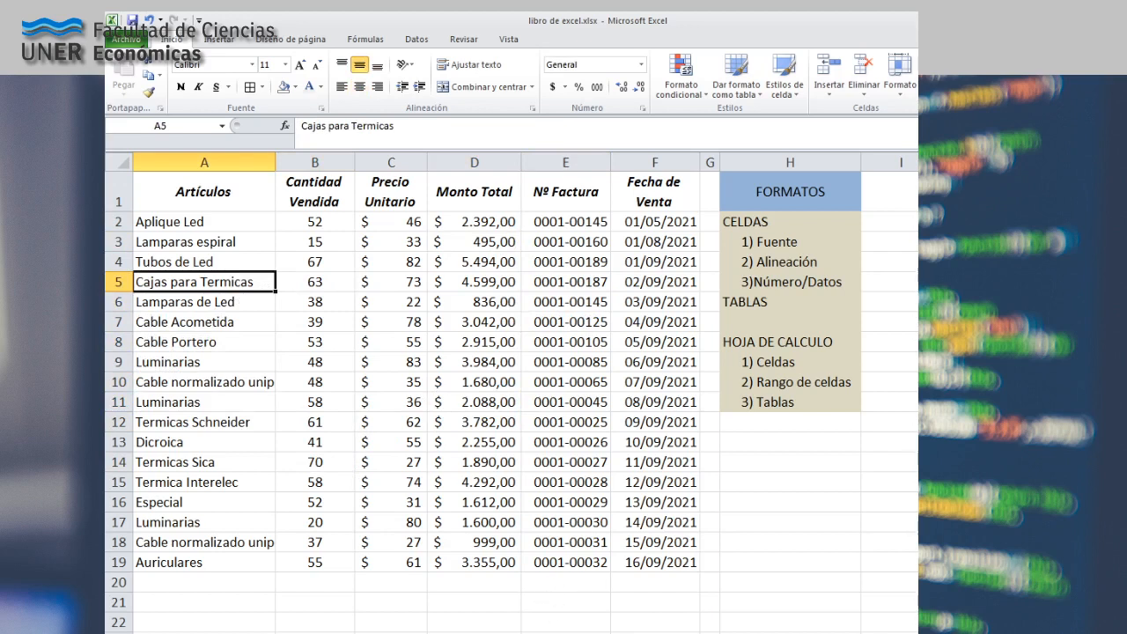
{"action": "left_click", "coordinate": [434, 503]}
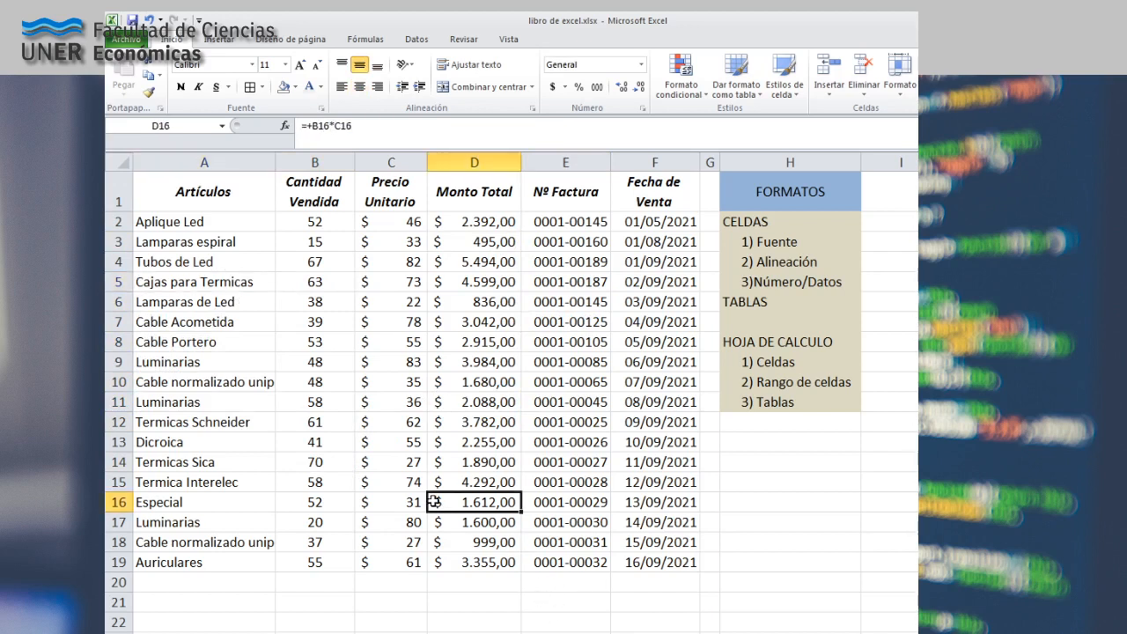
Examine the column headings and the data beneath them, selecting the header range A1:F1.
{"action": "left_click", "coordinate": [322, 202]}
{"action": "left_click", "coordinate": [391, 198]}
{"action": "left_click", "coordinate": [476, 192]}
{"action": "left_click", "coordinate": [672, 202]}
{"action": "left_click", "coordinate": [352, 196]}
{"action": "left_click", "coordinate": [242, 204]}
{"action": "left_click_drag", "start_coordinate": [219, 224], "coordinate": [656, 462]}
{"action": "left_click", "coordinate": [565, 421]}
{"action": "left_click_drag", "start_coordinate": [208, 193], "coordinate": [679, 155]}
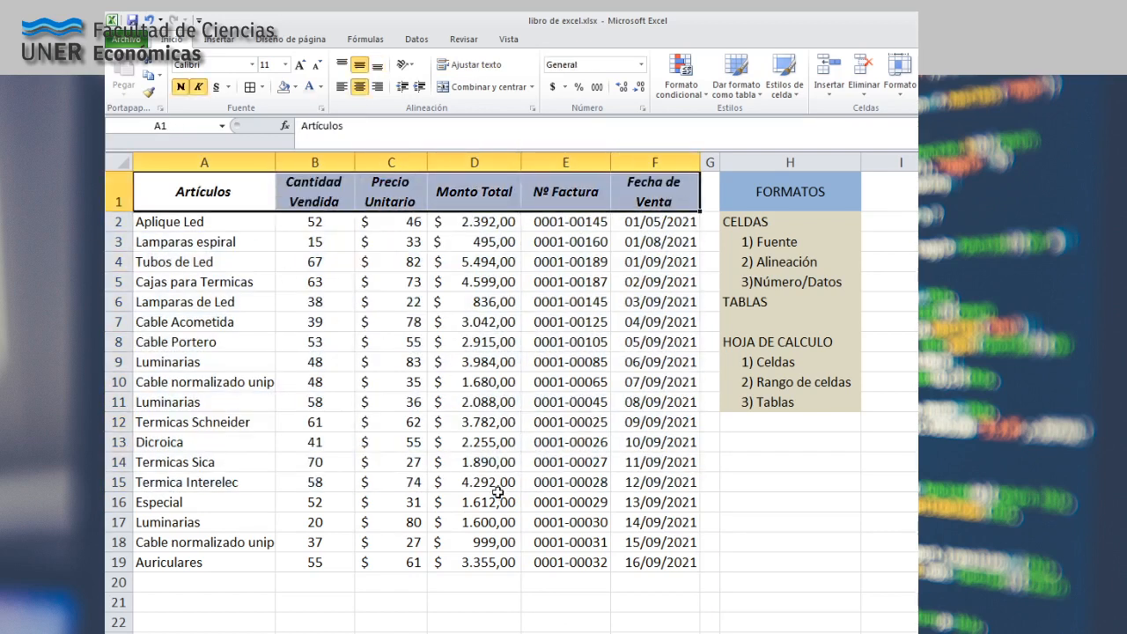
{"action": "left_click", "coordinate": [502, 385]}
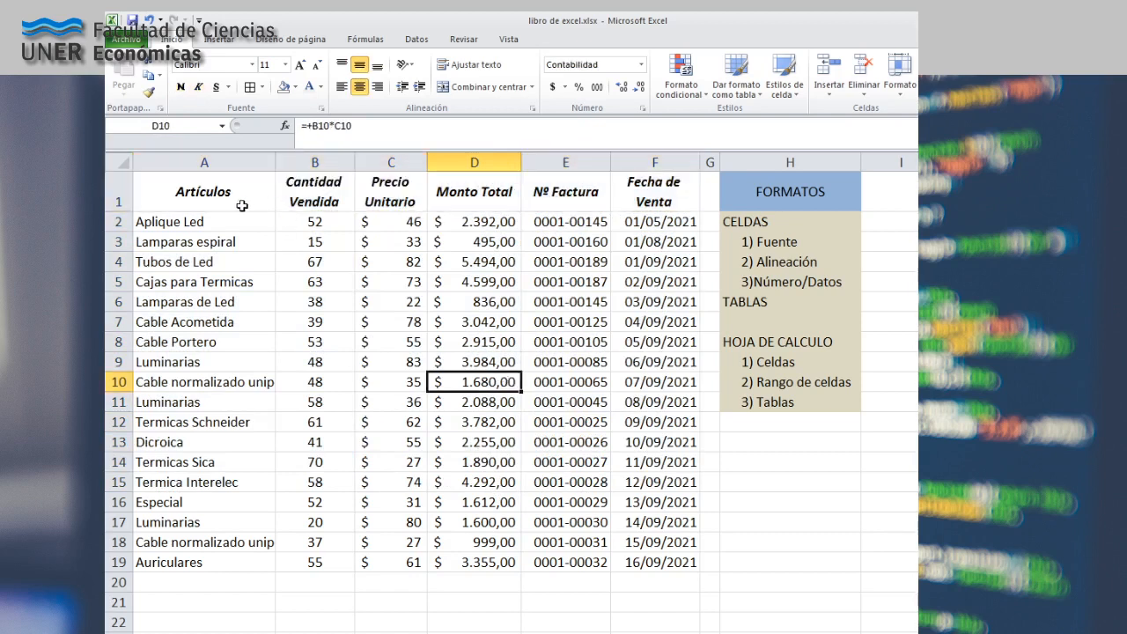
Examine the Artículos column and the individual records, selecting rows 2 to 11 one at a time.
{"action": "left_click", "coordinate": [202, 195]}
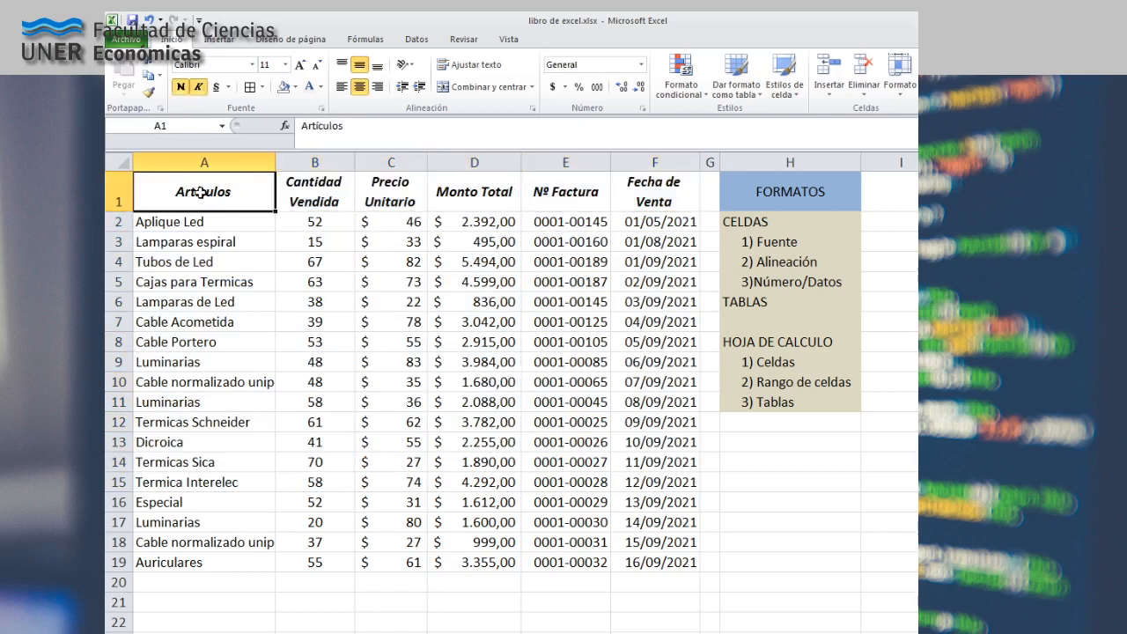
{"action": "left_click", "coordinate": [221, 223]}
{"action": "left_click", "coordinate": [227, 243]}
{"action": "left_click", "coordinate": [226, 226]}
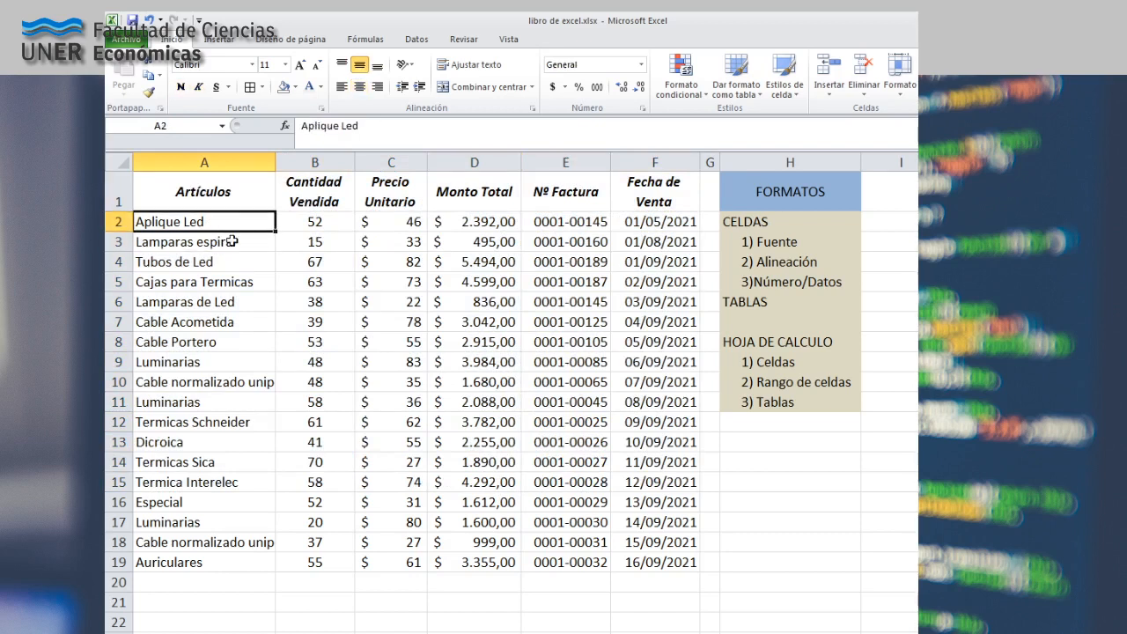
{"action": "left_click", "coordinate": [119, 222]}
{"action": "left_click", "coordinate": [119, 242]}
{"action": "left_click", "coordinate": [119, 263]}
{"action": "left_click", "coordinate": [119, 282]}
{"action": "left_click", "coordinate": [118, 302]}
{"action": "left_click", "coordinate": [119, 322]}
{"action": "left_click", "coordinate": [119, 342]}
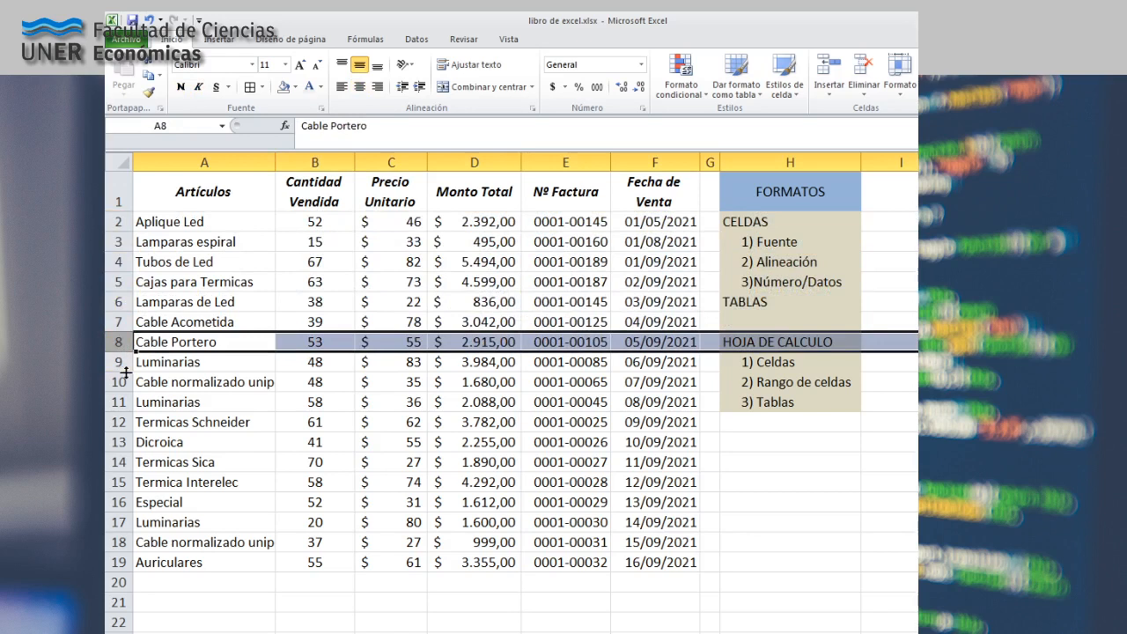
{"action": "left_click", "coordinate": [121, 381]}
{"action": "left_click", "coordinate": [120, 362]}
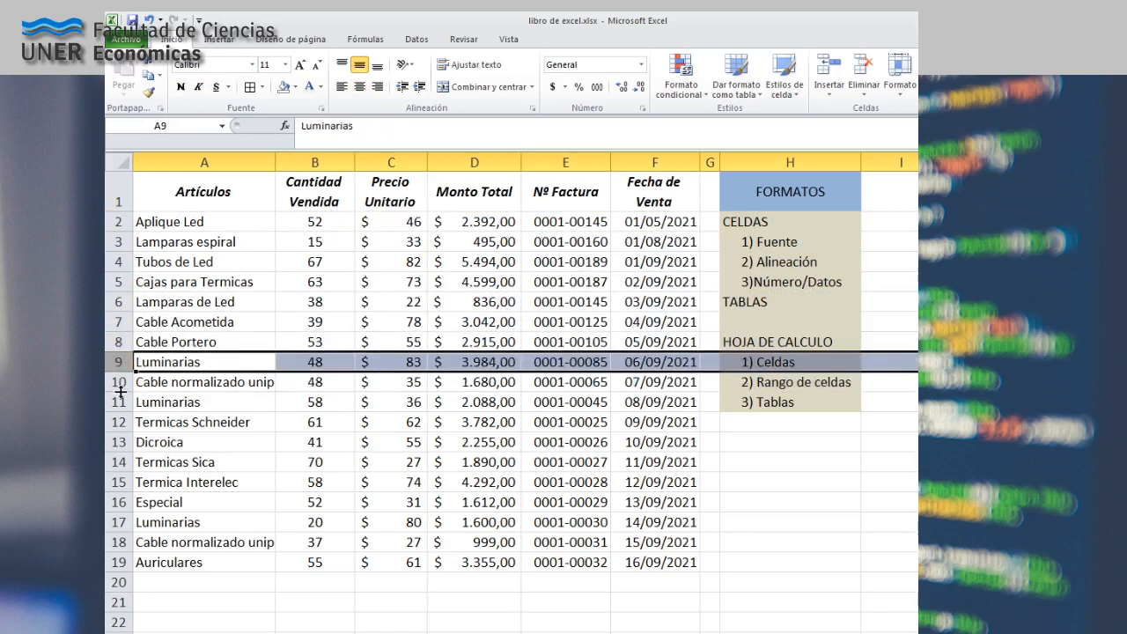
{"action": "left_click", "coordinate": [121, 384]}
{"action": "left_click", "coordinate": [119, 403]}
{"action": "left_click", "coordinate": [152, 422]}
{"action": "left_click", "coordinate": [201, 407]}
{"action": "left_click", "coordinate": [199, 459]}
{"action": "left_click", "coordinate": [205, 503]}
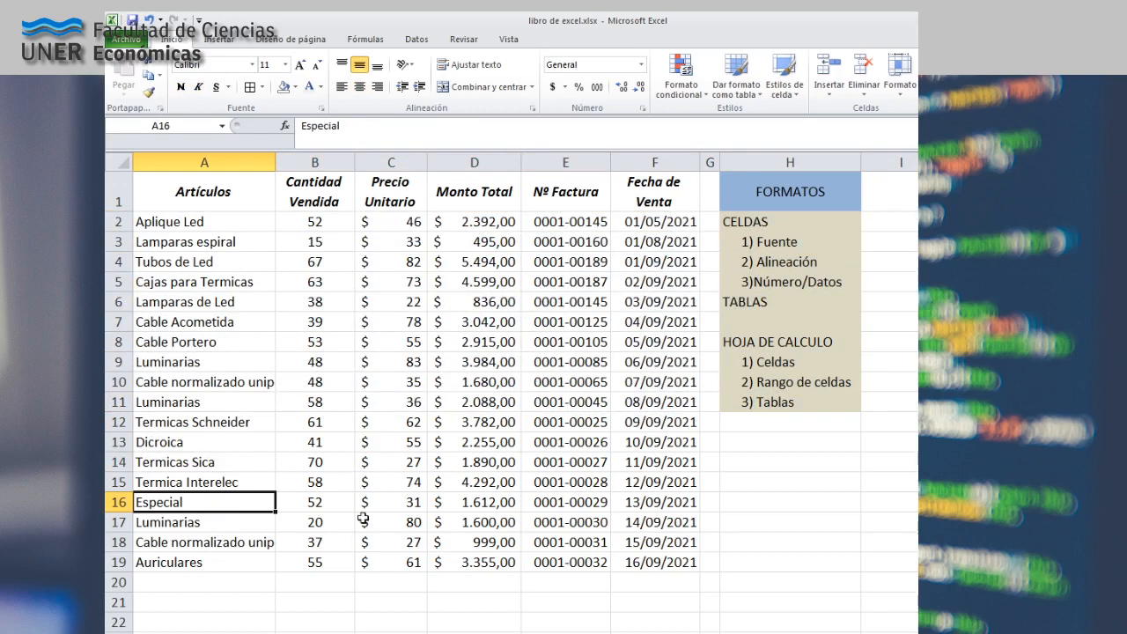
Examine the headings Precio Unitario, Monto Total, Nº Factura and Fecha de Venta in row 1.
{"action": "left_click", "coordinate": [388, 202]}
{"action": "left_click", "coordinate": [502, 204]}
{"action": "left_click", "coordinate": [571, 204]}
{"action": "left_click", "coordinate": [656, 201]}
{"action": "left_click", "coordinate": [597, 396]}
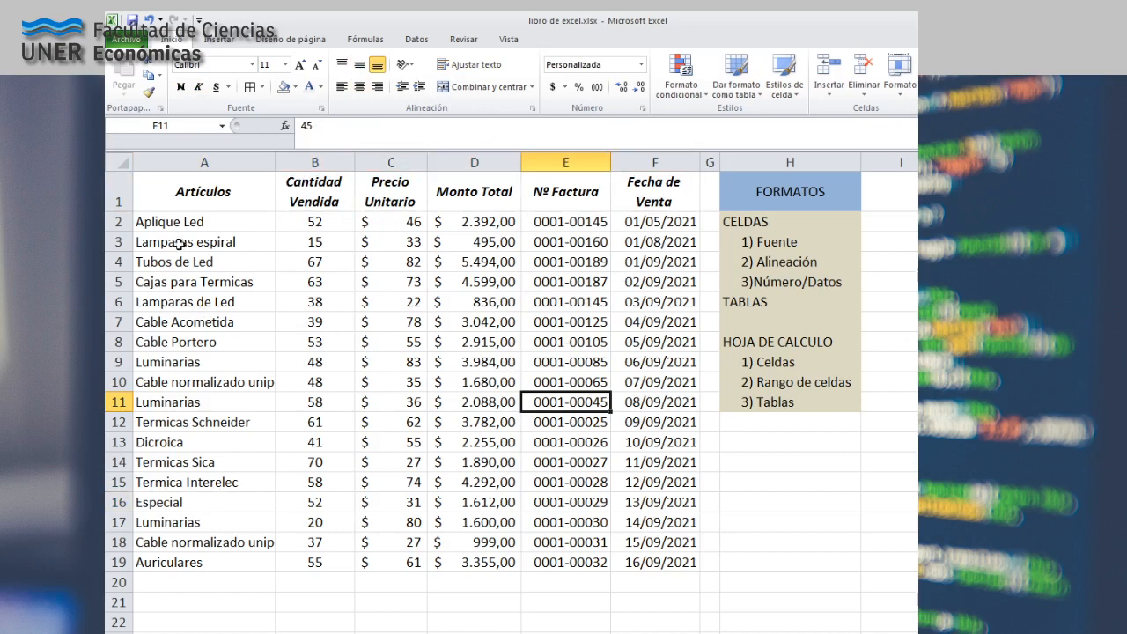
Select the records in A2:F19 without headings, and the full data range A1:F19 with headings.
{"action": "left_click_drag", "start_coordinate": [206, 219], "coordinate": [649, 563]}
{"action": "left_click", "coordinate": [651, 564]}
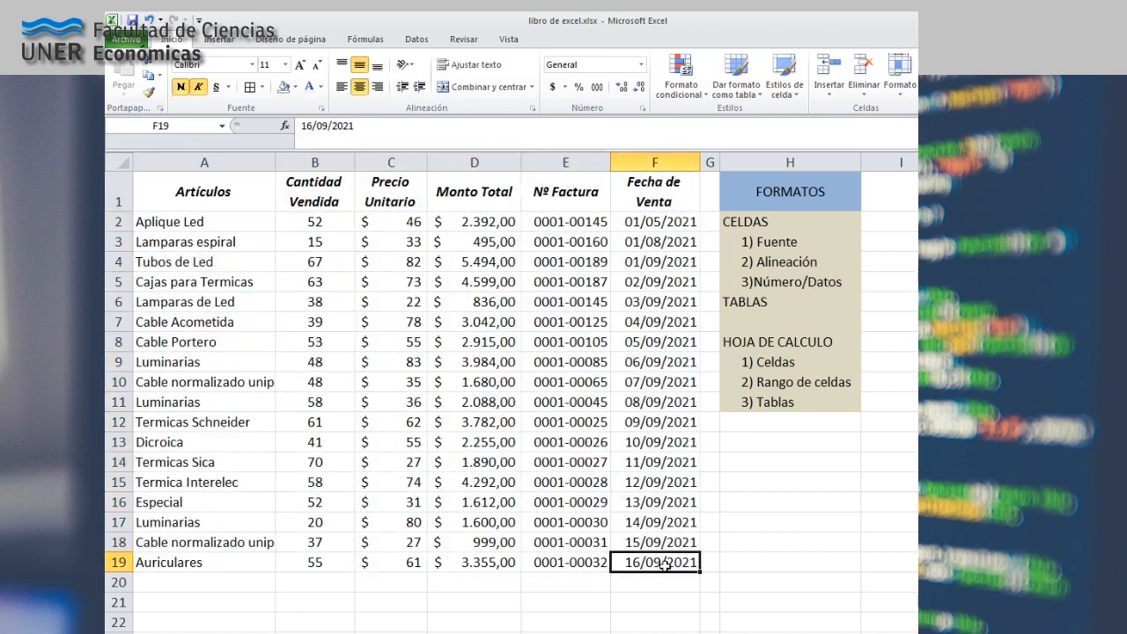
{"action": "left_click_drag", "start_coordinate": [226, 180], "coordinate": [675, 558]}
{"action": "left_click", "coordinate": [465, 526]}
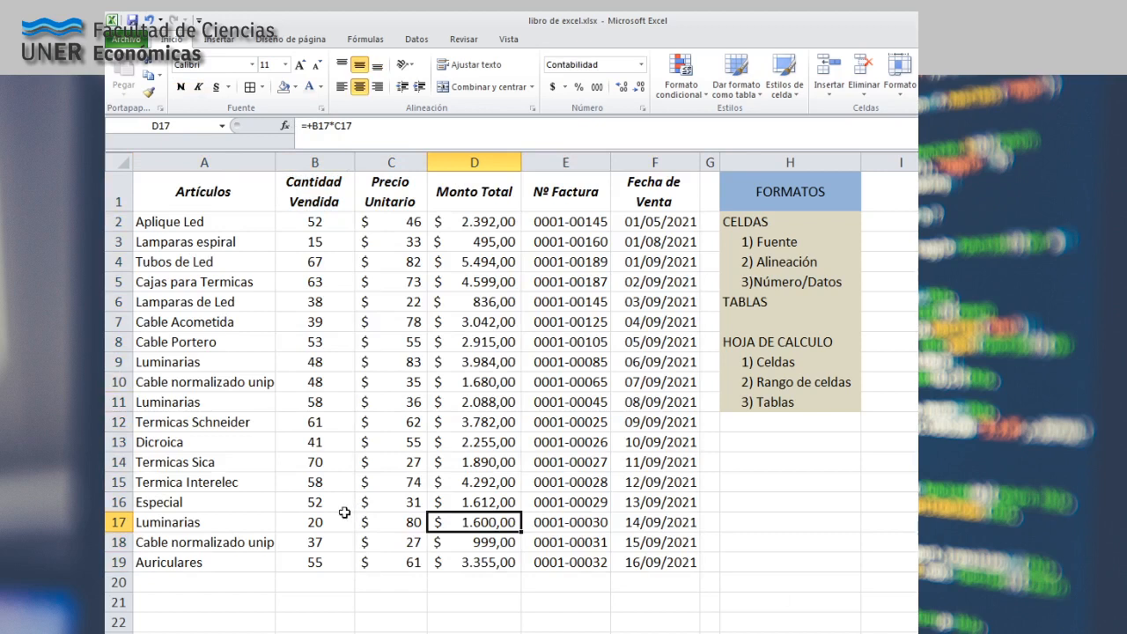
Select the sales data with its headings, A1:F19, and start creating a table from it.
{"action": "left_click", "coordinate": [769, 300]}
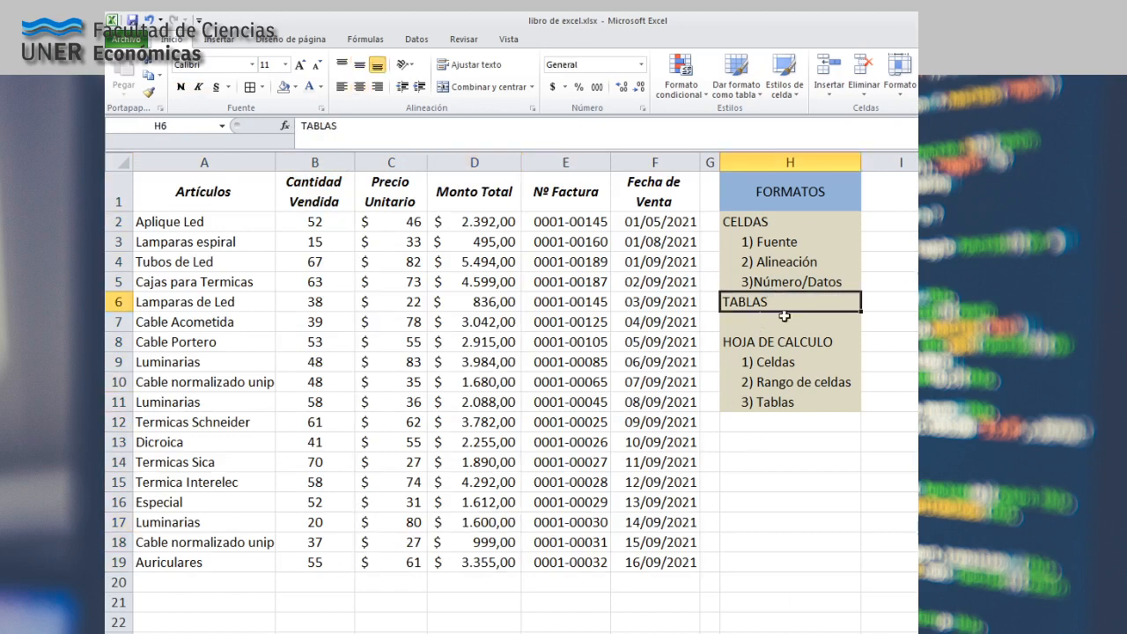
{"action": "left_click", "coordinate": [307, 426]}
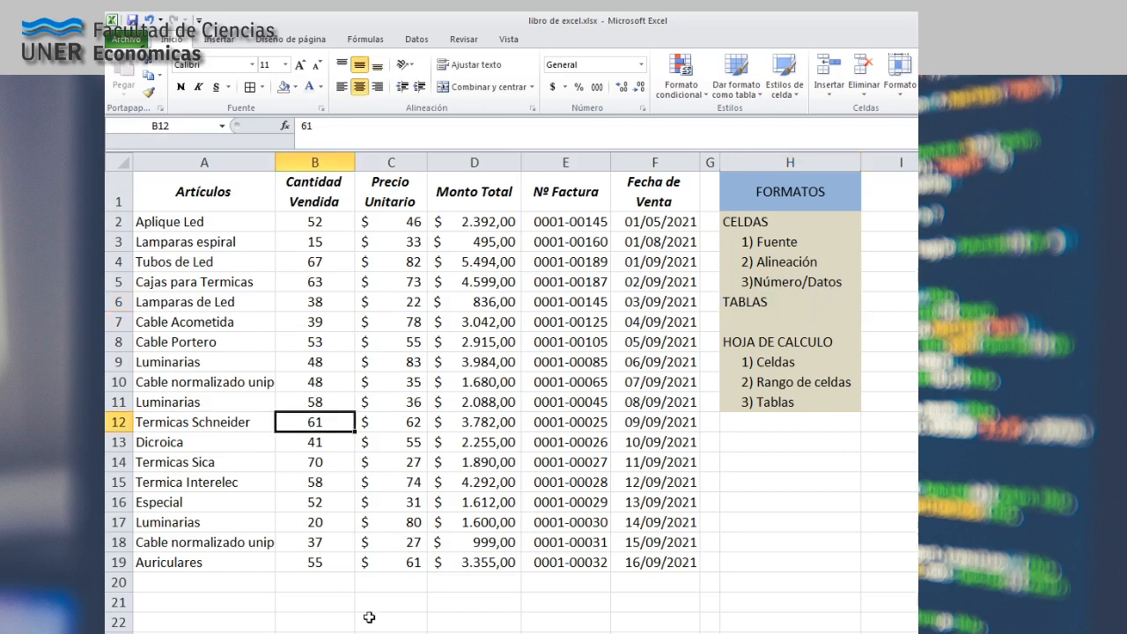
{"action": "left_click", "coordinate": [527, 358]}
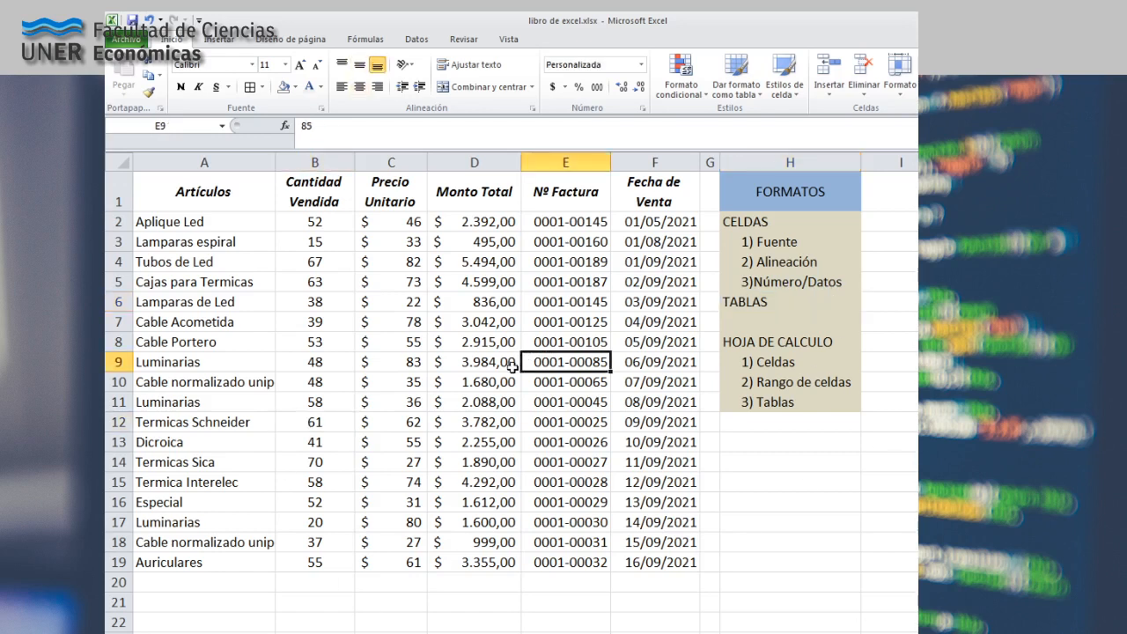
{"action": "left_click_drag", "start_coordinate": [222, 196], "coordinate": [683, 564]}
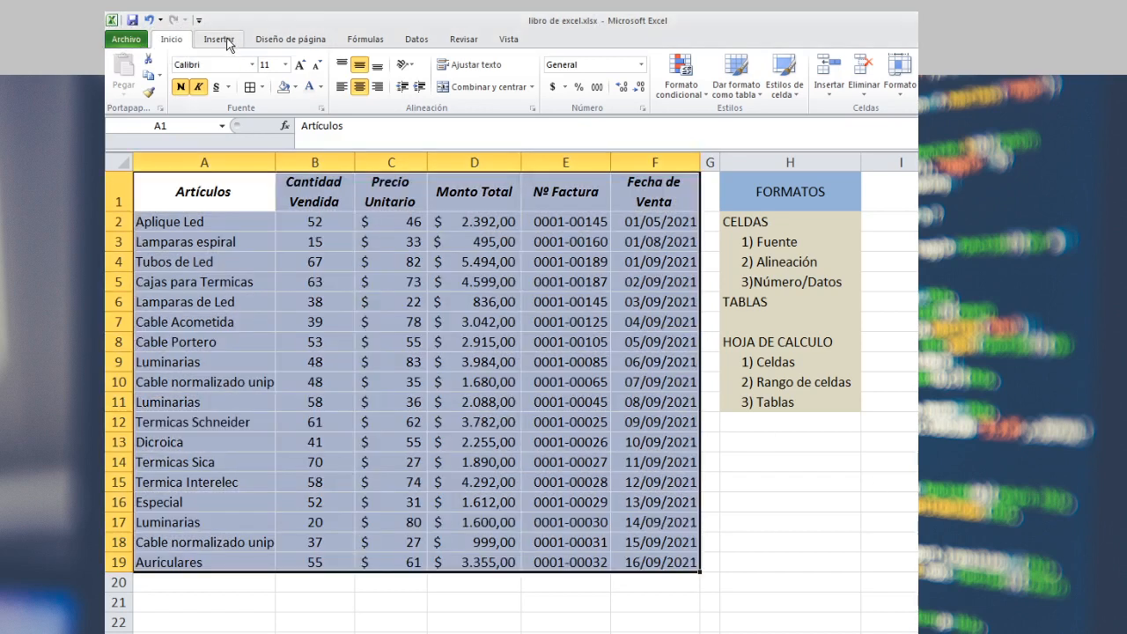
{"action": "left_click", "coordinate": [226, 40]}
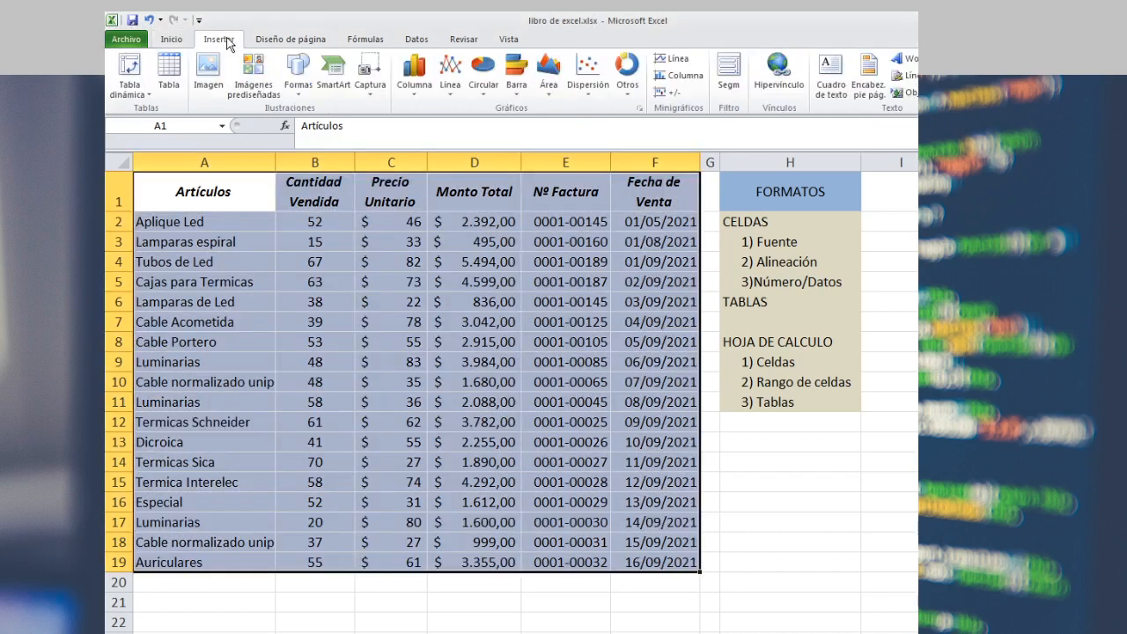
{"action": "left_click", "coordinate": [169, 85]}
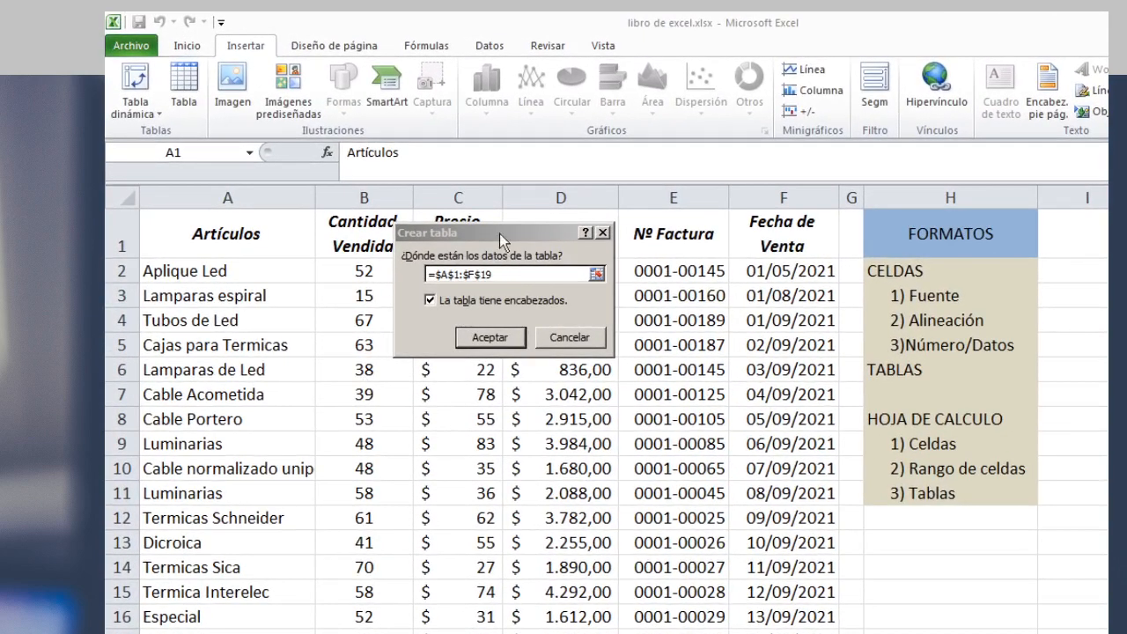
Examine the proposed table range =$A$1:$F$19, highlighting its first cell, last cell and the colon between them.
{"action": "left_click", "coordinate": [505, 228]}
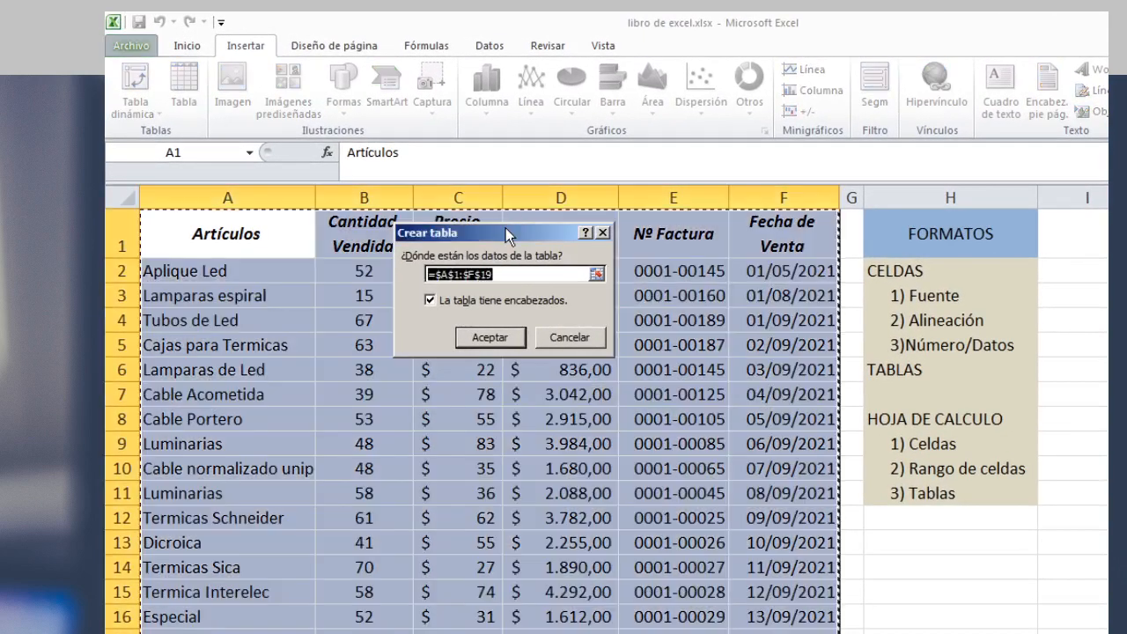
{"action": "left_click", "coordinate": [528, 275]}
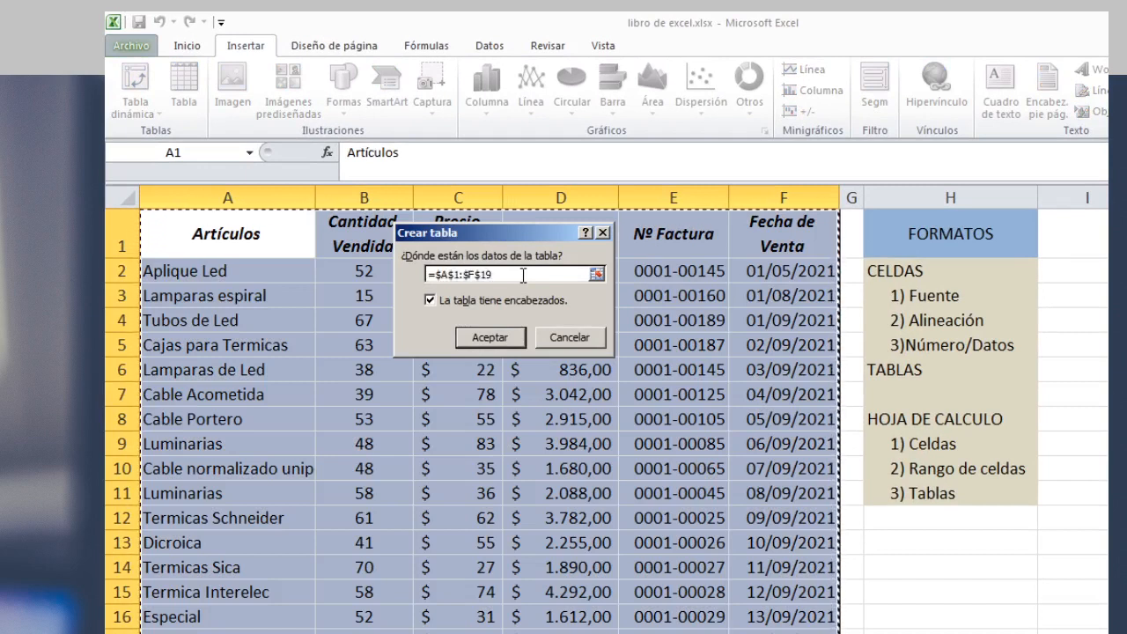
{"action": "double_click", "coordinate": [435, 279]}
{"action": "left_click", "coordinate": [513, 273]}
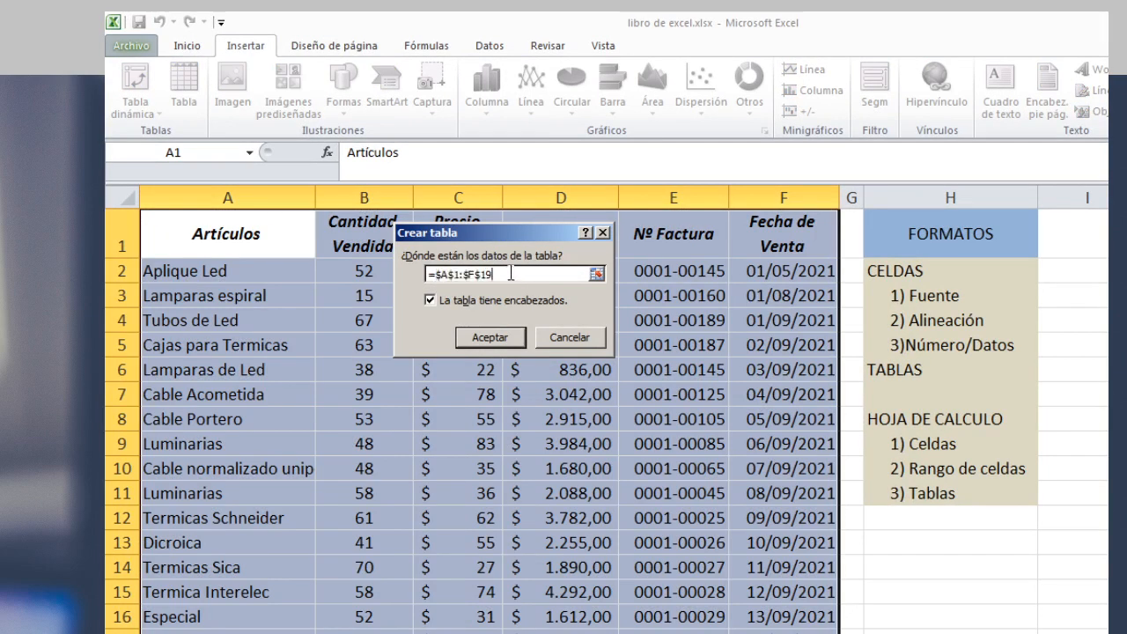
{"action": "left_click_drag", "start_coordinate": [460, 278], "coordinate": [437, 279]}
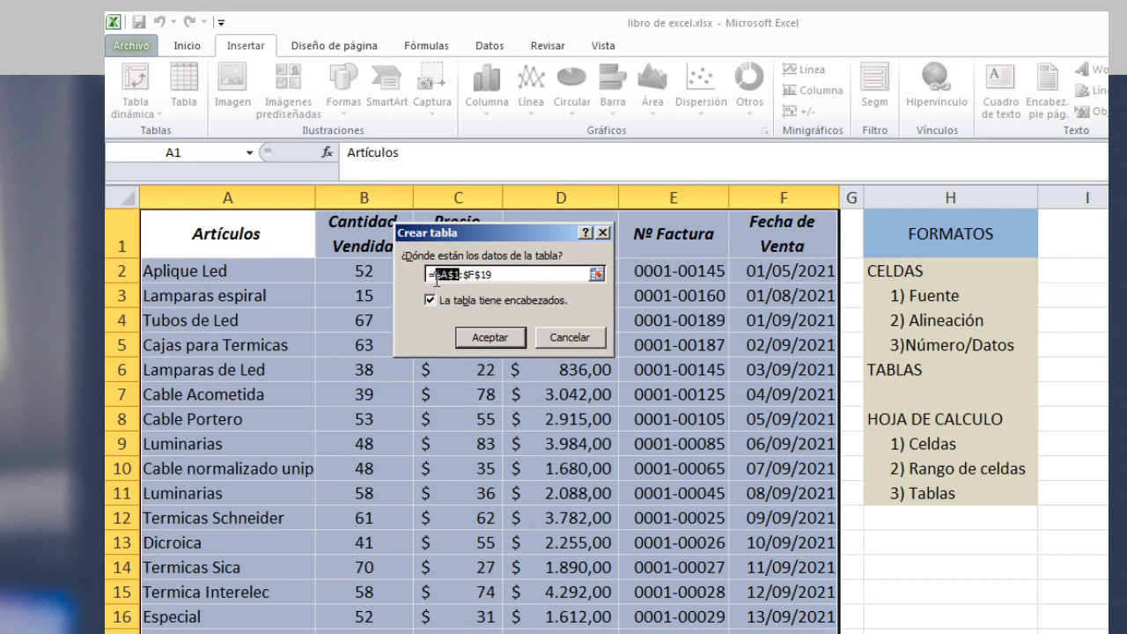
{"action": "left_click", "coordinate": [501, 274]}
{"action": "left_click", "coordinate": [465, 278], "text": "shift"}
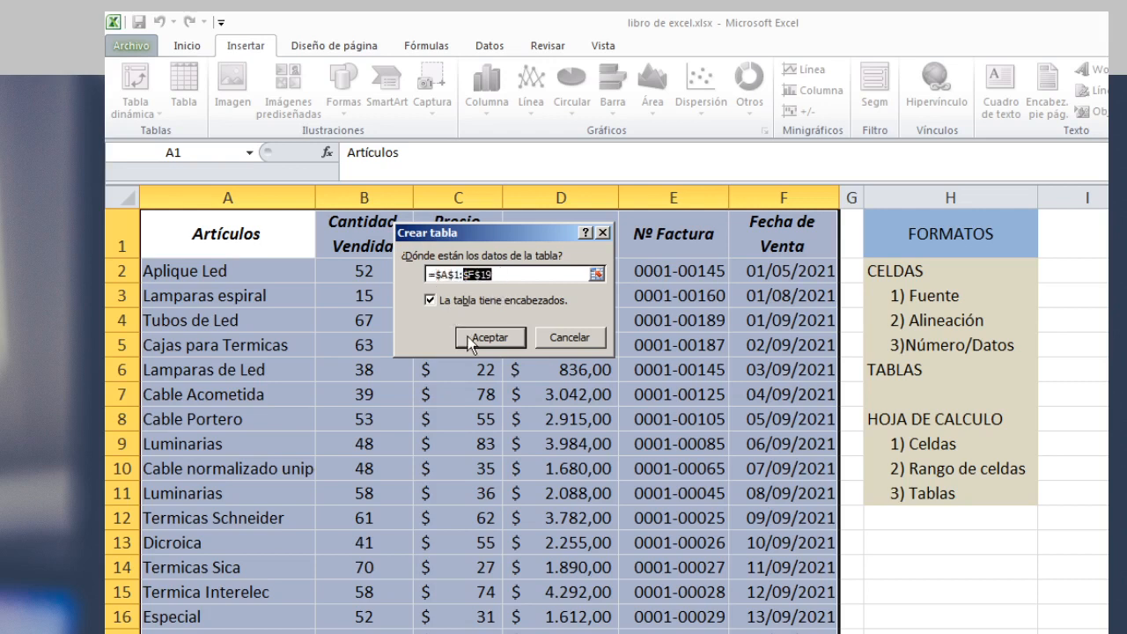
{"action": "left_click", "coordinate": [466, 274]}
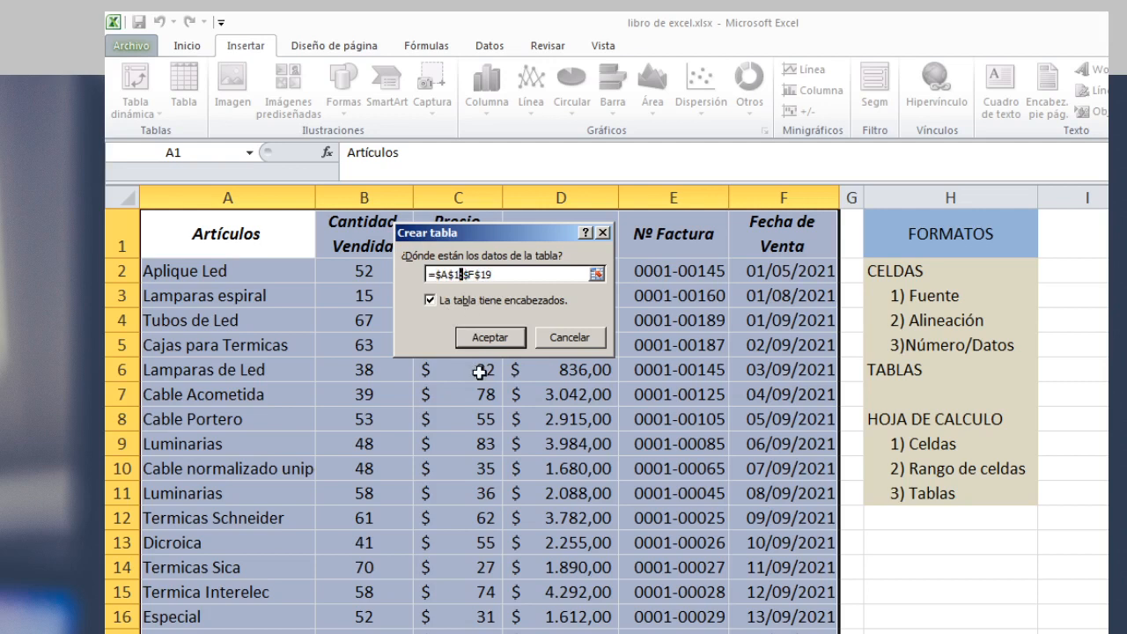
{"action": "left_click_drag", "start_coordinate": [495, 275], "coordinate": [417, 270]}
{"action": "left_click", "coordinate": [470, 274]}
{"action": "mouse_move", "coordinate": [460, 274]}
{"action": "left_mouse_down"}
{"action": "mouse_move", "coordinate": [432, 274]}
{"action": "mouse_move", "coordinate": [453, 273]}
{"action": "left_mouse_up"}
{"action": "left_click_drag", "start_coordinate": [492, 274], "coordinate": [437, 283]}
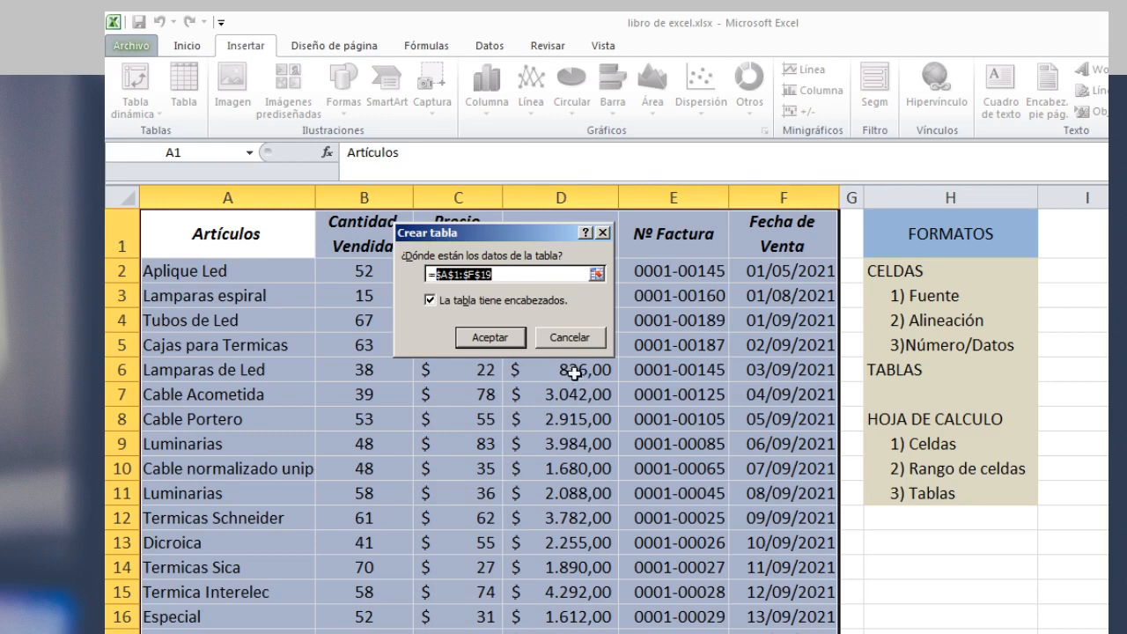
Create the table from A1:F19 with its first row as headers.
{"action": "left_click", "coordinate": [489, 339]}
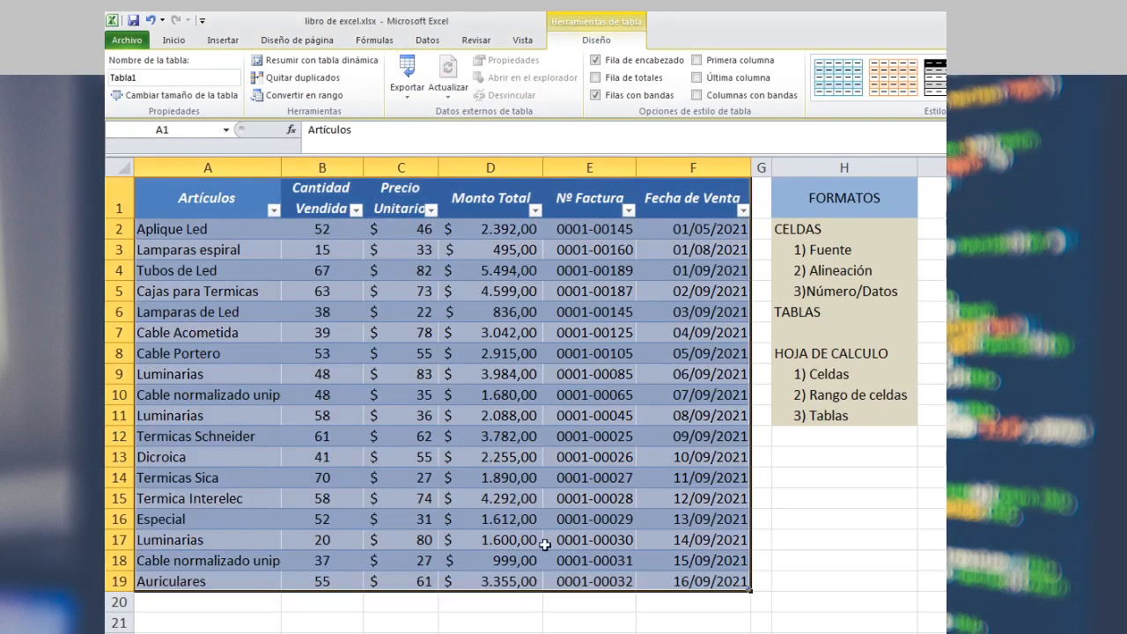
{"action": "left_click", "coordinate": [617, 616]}
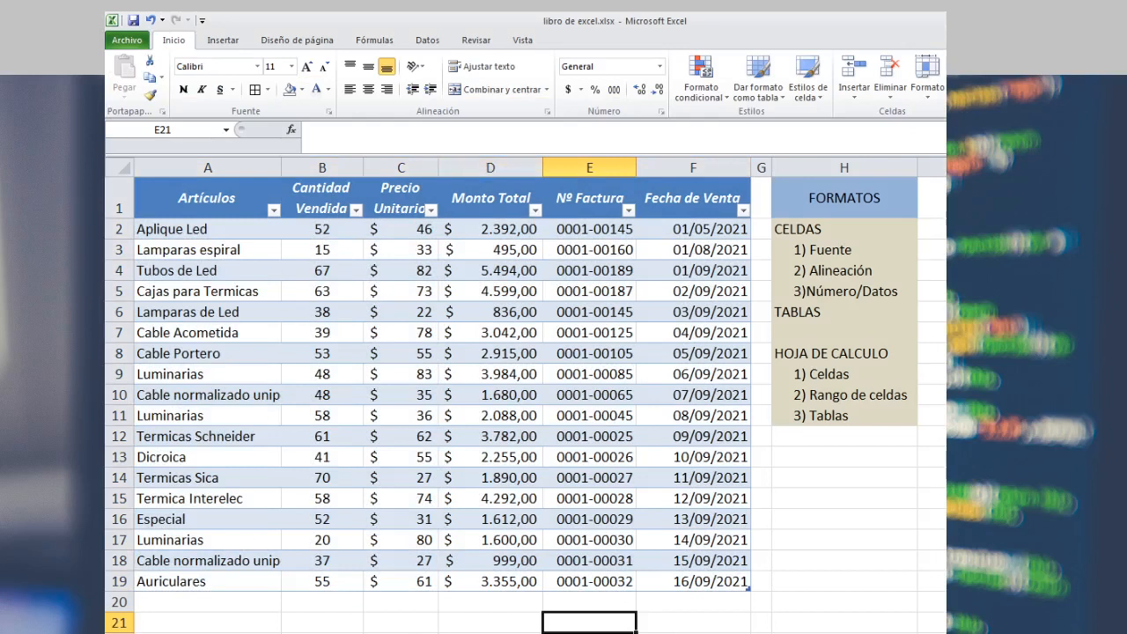
Enter "1)formato de tabla" in H7 beneath the TABLAS heading.
{"action": "left_click", "coordinate": [816, 336]}
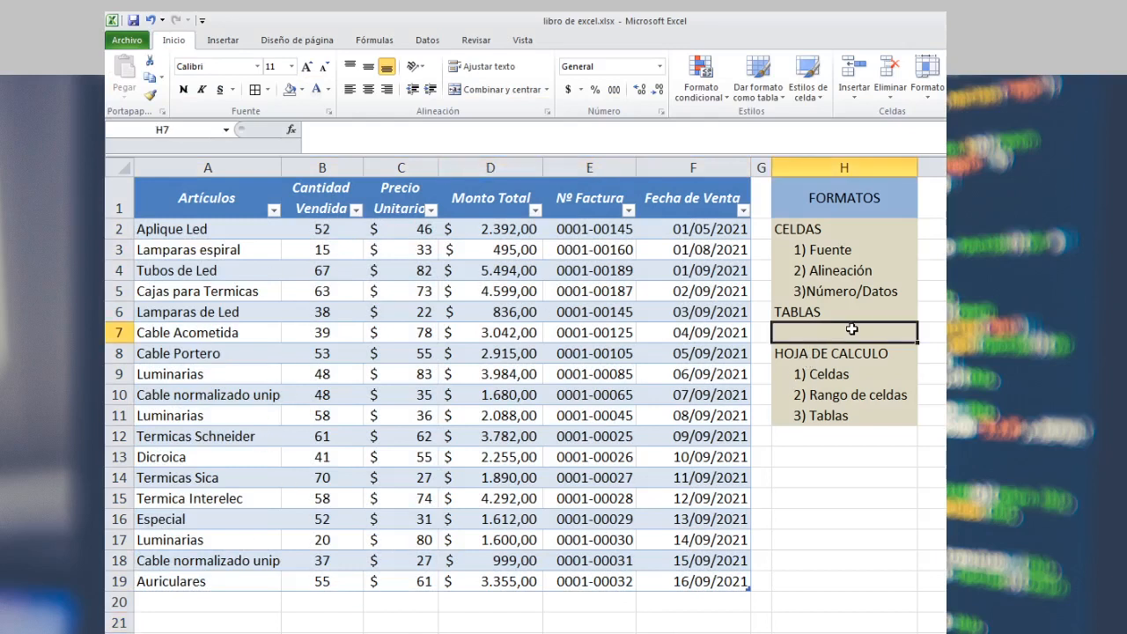
{"action": "double_click", "coordinate": [858, 329]}
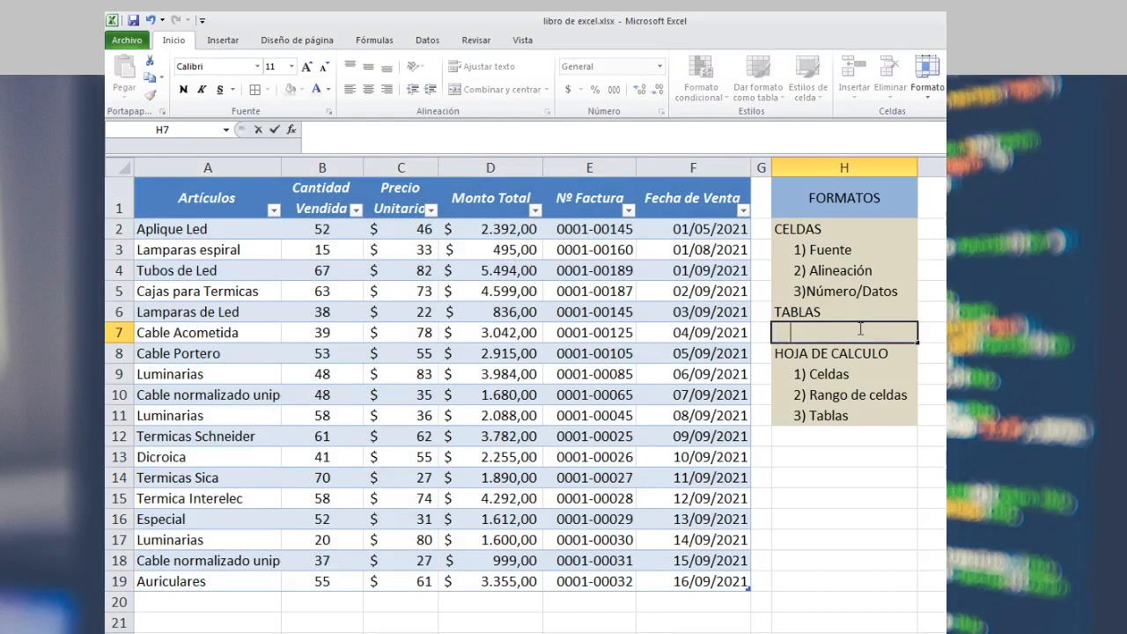
{"action": "type", "text": "1)formato de tagbl"}
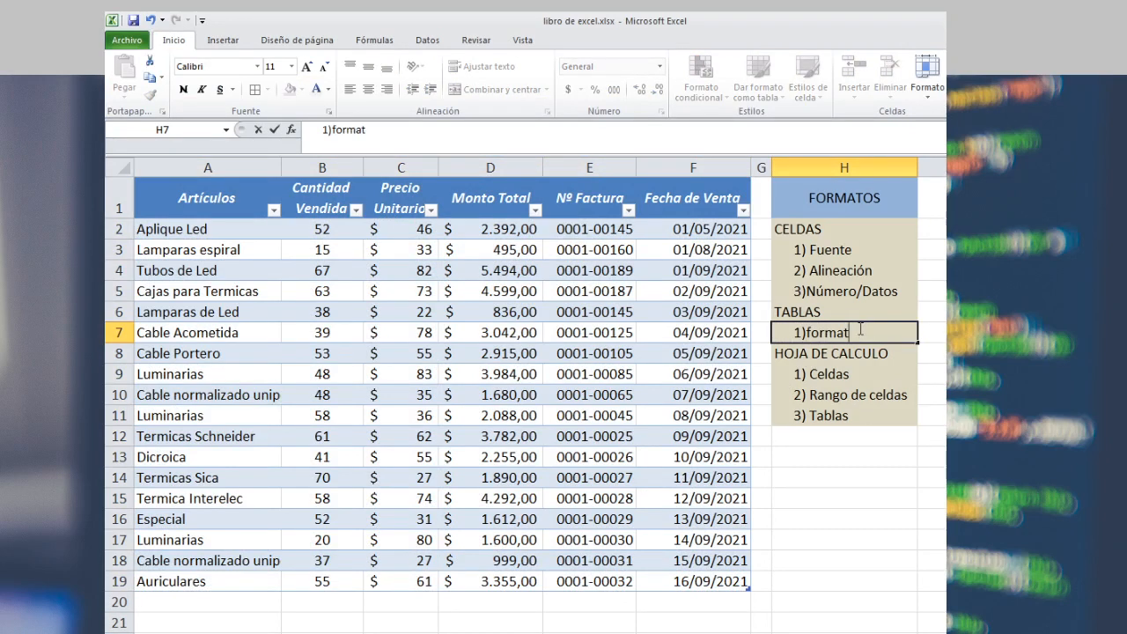
{"action": "key", "text": "BackSpace"}
{"action": "key", "text": "BackSpace"}
{"action": "key", "text": "BackSpace"}
{"action": "type", "text": "bla"}
{"action": "key", "text": "Return"}
Move the HOJA DE CALCULO block down one row to H9:H12, leaving H8 empty.
{"action": "left_click_drag", "start_coordinate": [879, 353], "coordinate": [901, 448]}
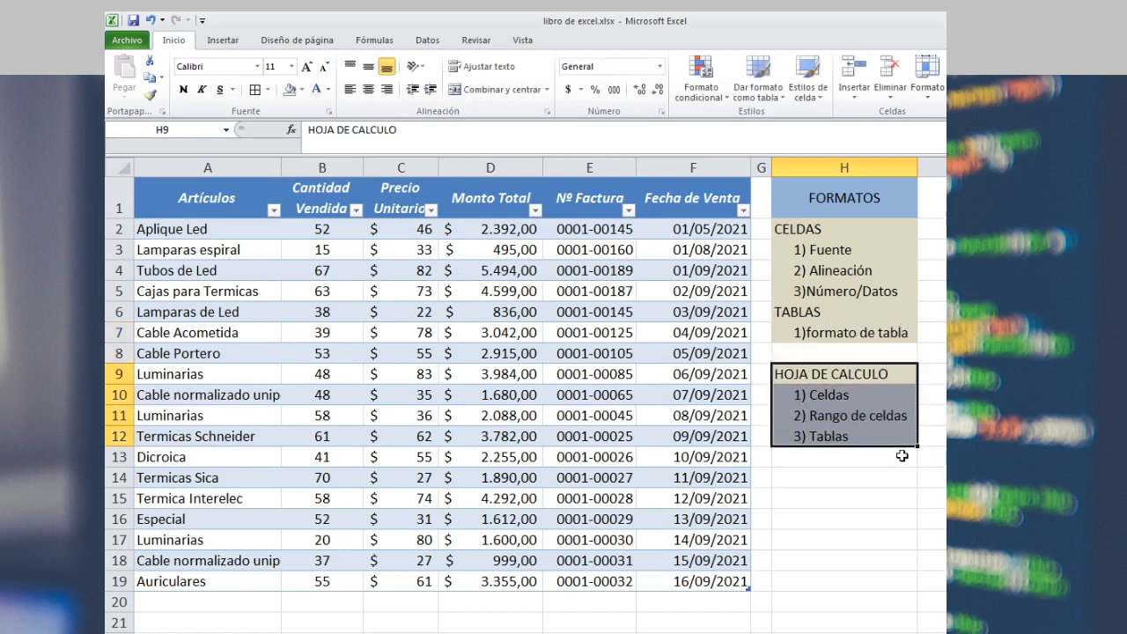
{"action": "left_click", "coordinate": [812, 395]}
{"action": "left_click", "coordinate": [872, 376]}
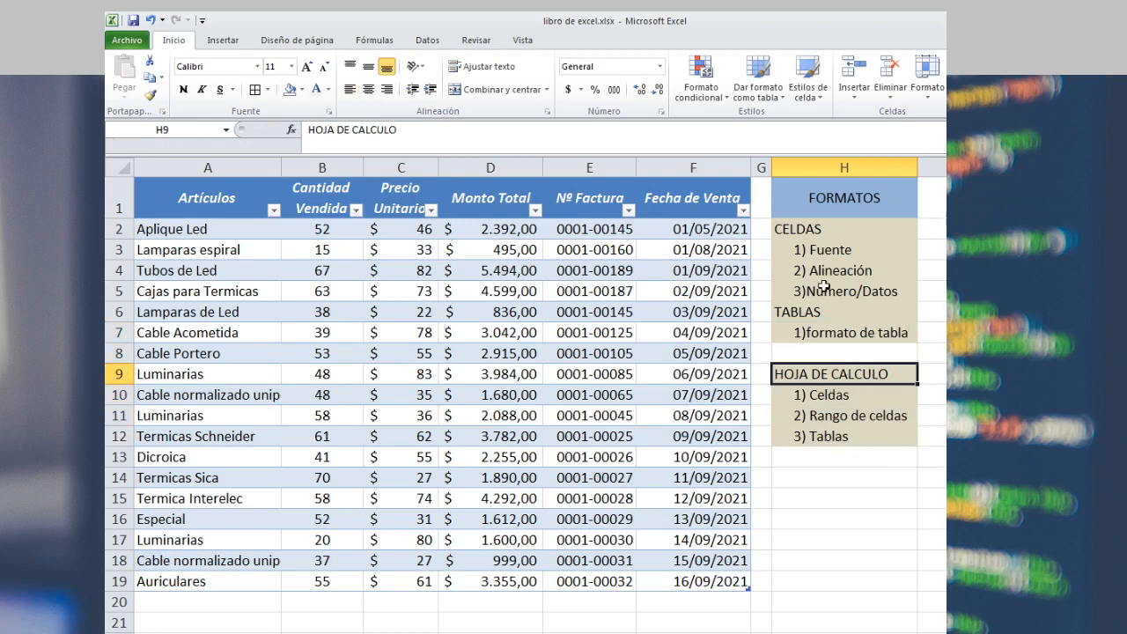
Make the HOJA DE CALCULO heading in H9 and the CELDAS heading in H2 bold.
{"action": "left_click", "coordinate": [826, 229]}
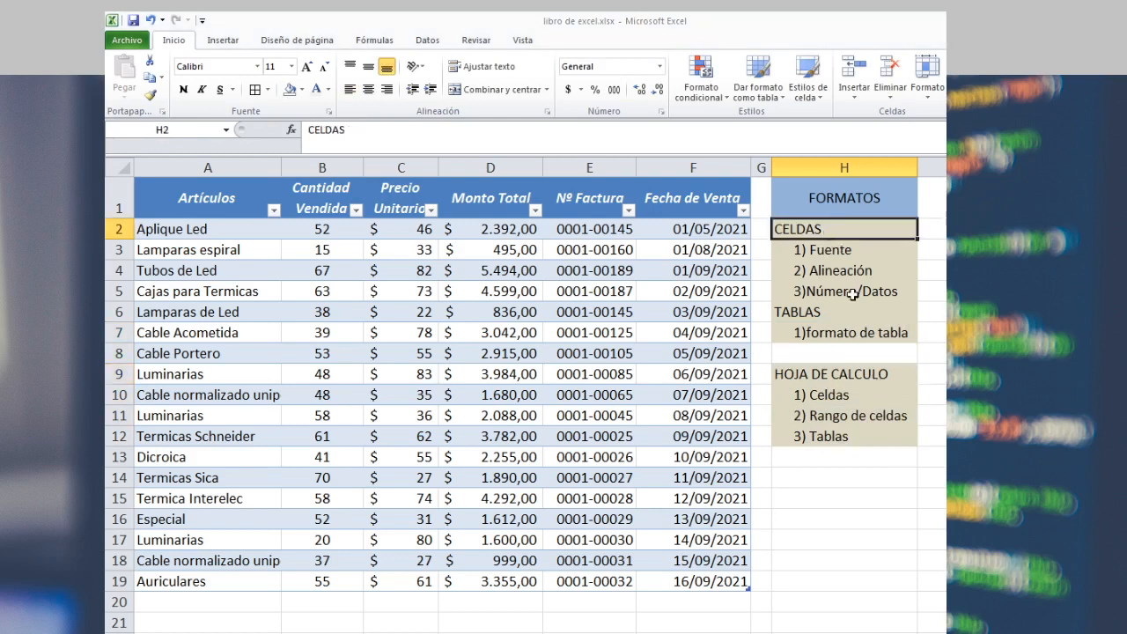
{"action": "left_click", "coordinate": [888, 376]}
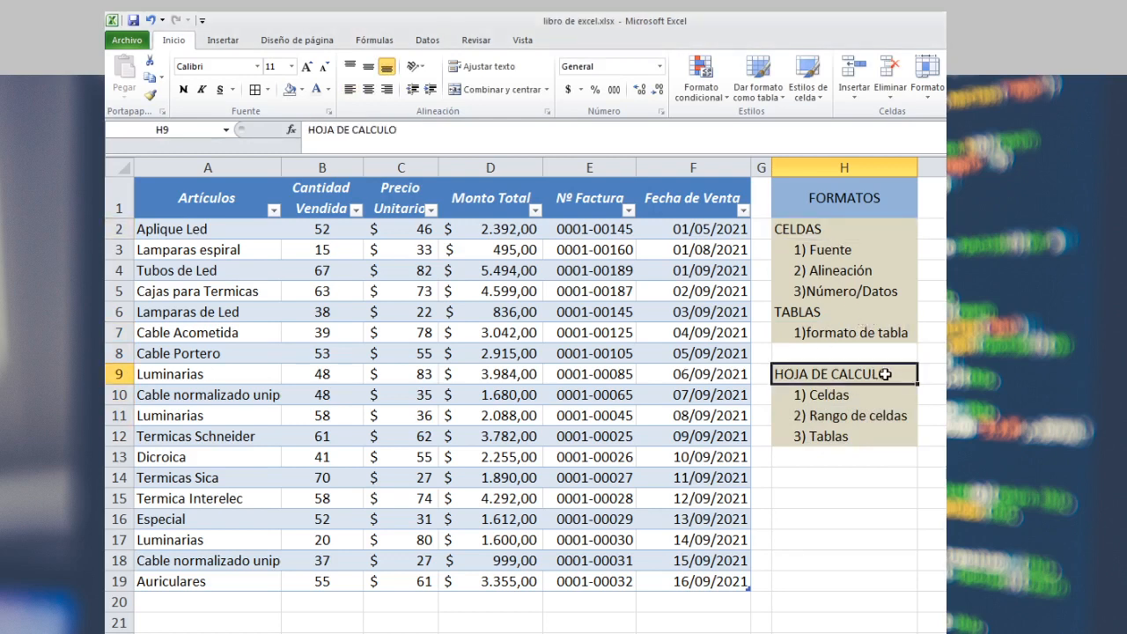
{"action": "key", "text": "ctrl+n"}
{"action": "left_click", "coordinate": [847, 230]}
{"action": "key", "text": "ctrl+n"}
Examine the table's header row, selecting the headings from Artículos to Fecha de Venta.
{"action": "left_click", "coordinate": [676, 289]}
{"action": "left_click_drag", "start_coordinate": [215, 202], "coordinate": [695, 187]}
{"action": "left_click", "coordinate": [657, 352]}
{"action": "left_click", "coordinate": [242, 203]}
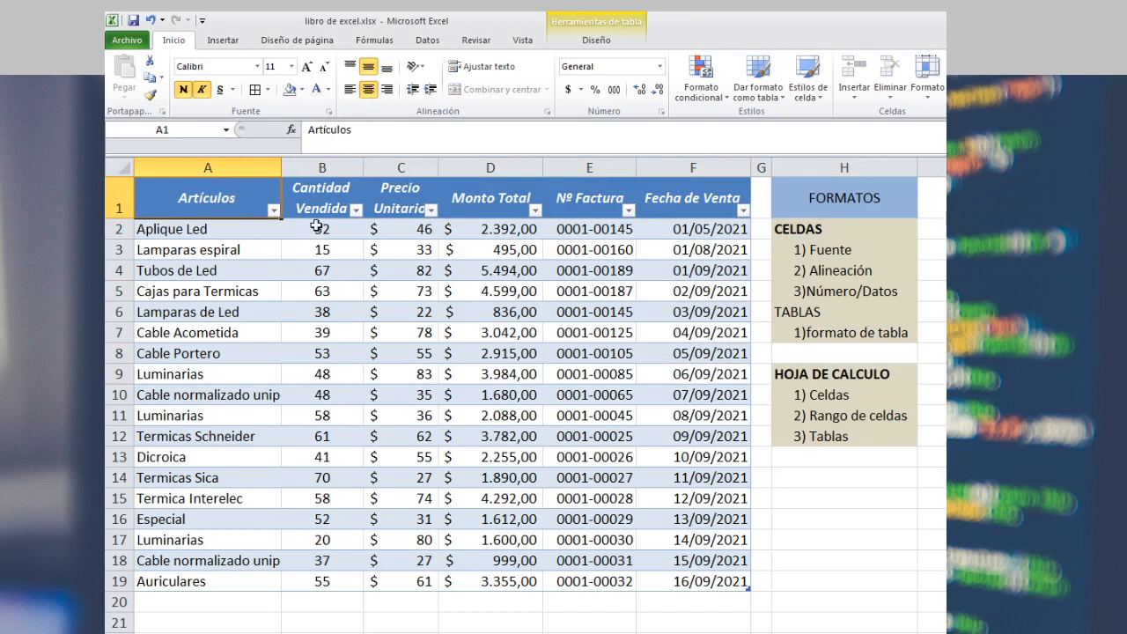
{"action": "left_click_drag", "start_coordinate": [691, 200], "coordinate": [257, 202]}
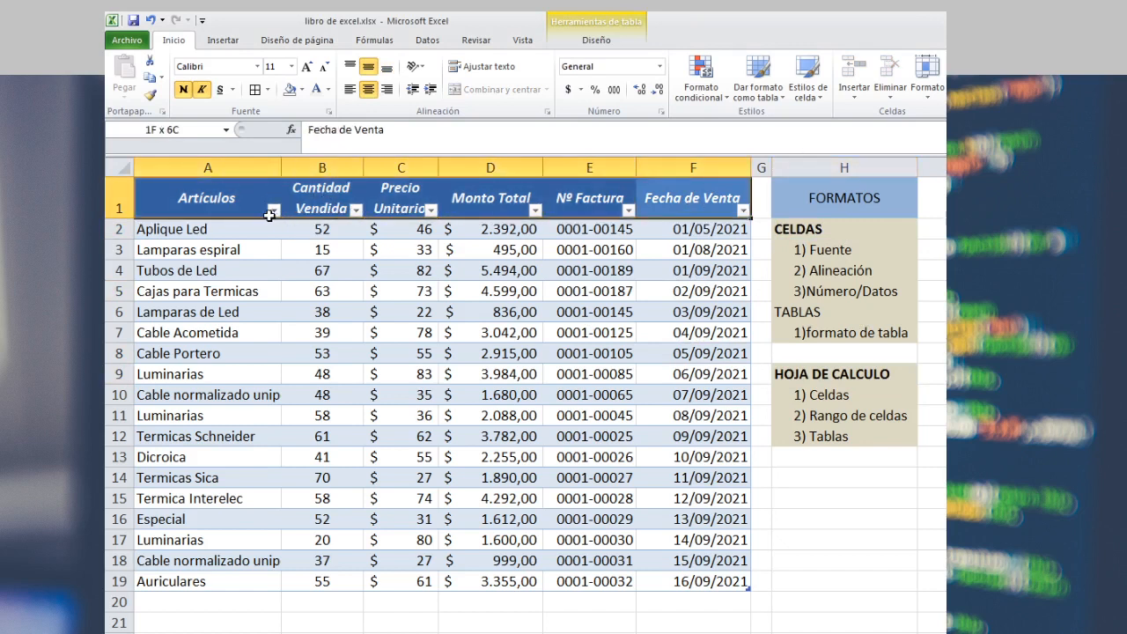
{"action": "left_click", "coordinate": [277, 268]}
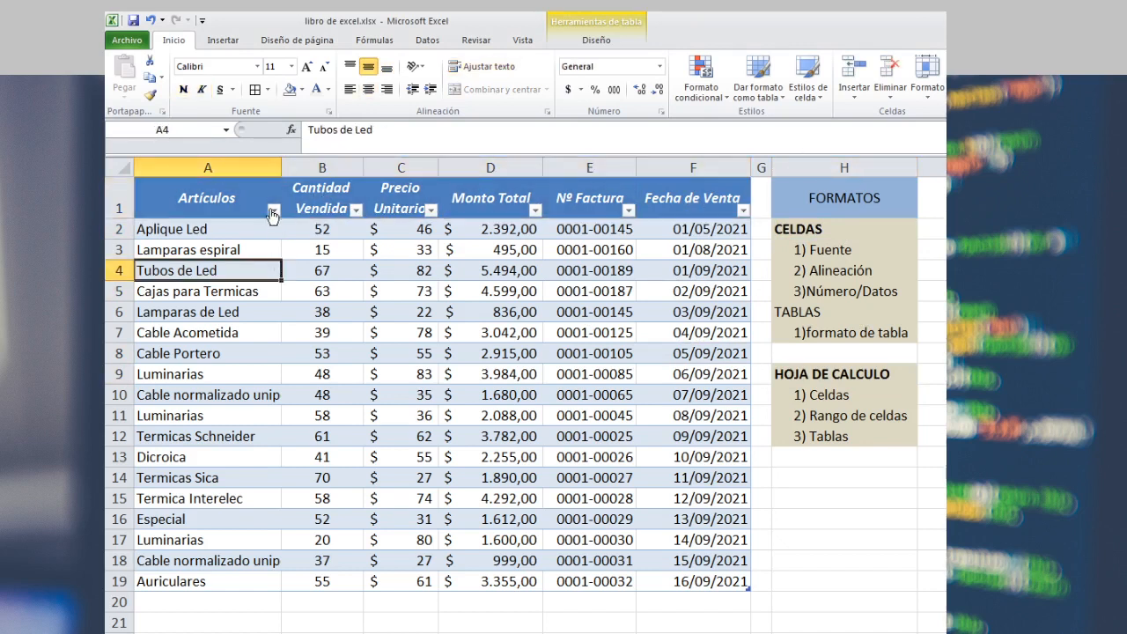
Review the filter options of the Artículos, Cantidad Vendida, Precio Unitario and Monto Total columns without applying any.
{"action": "left_click", "coordinate": [274, 211]}
{"action": "left_click", "coordinate": [446, 506]}
{"action": "left_click", "coordinate": [356, 210]}
{"action": "left_click", "coordinate": [529, 507]}
{"action": "left_click", "coordinate": [535, 209]}
{"action": "left_click", "coordinate": [603, 505]}
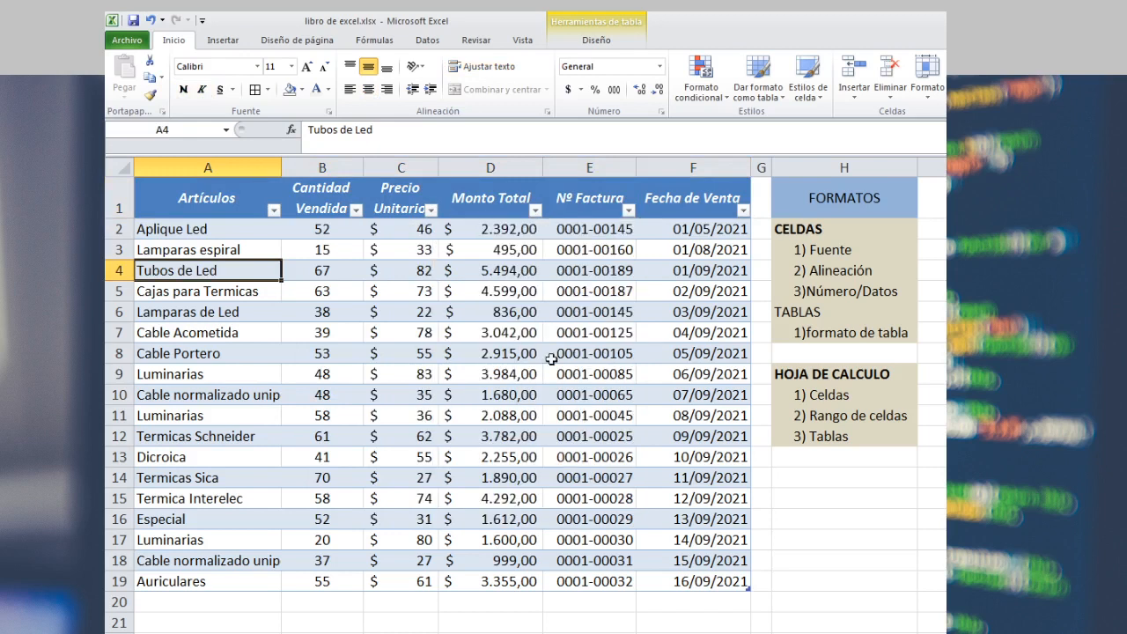
{"action": "left_click", "coordinate": [535, 210]}
{"action": "left_click", "coordinate": [703, 508]}
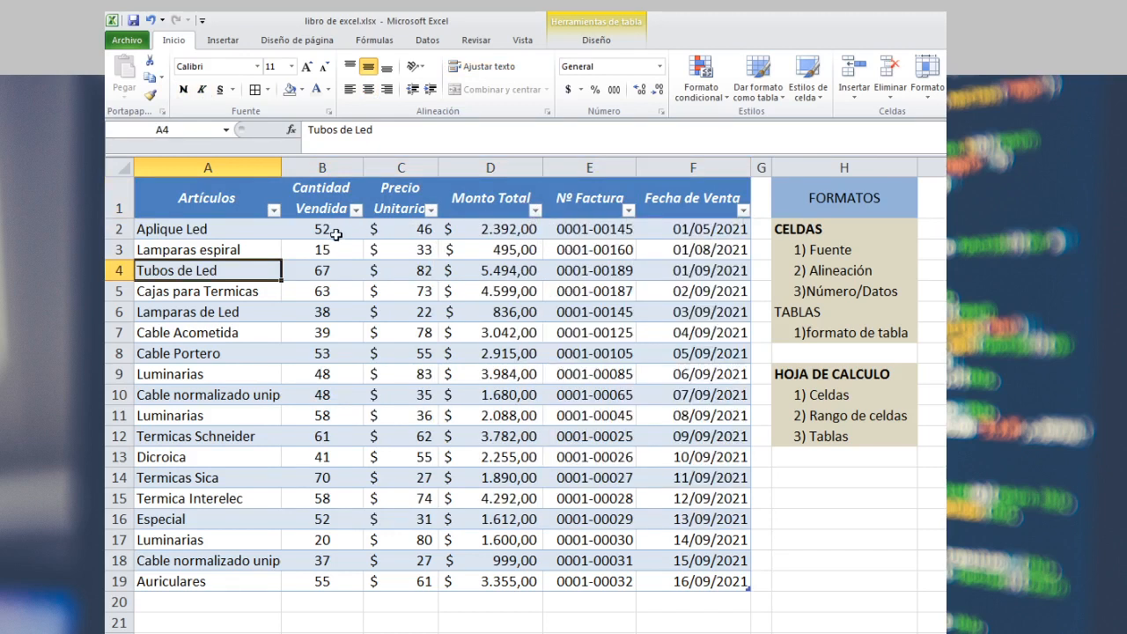
Examine the list of filter values for the Artículos column and leave the filter unchanged.
{"action": "left_click", "coordinate": [272, 210]}
{"action": "left_click_drag", "start_coordinate": [472, 378], "coordinate": [480, 338]}
{"action": "left_click", "coordinate": [444, 506]}
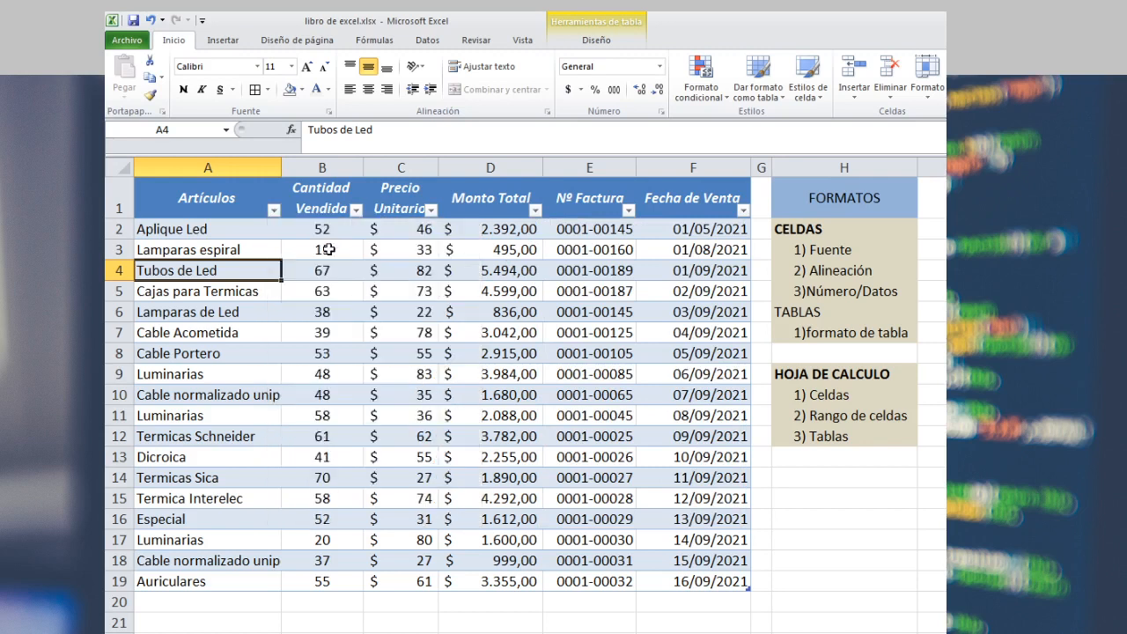
{"action": "left_click", "coordinate": [272, 210]}
{"action": "left_click_drag", "start_coordinate": [467, 409], "coordinate": [468, 369]}
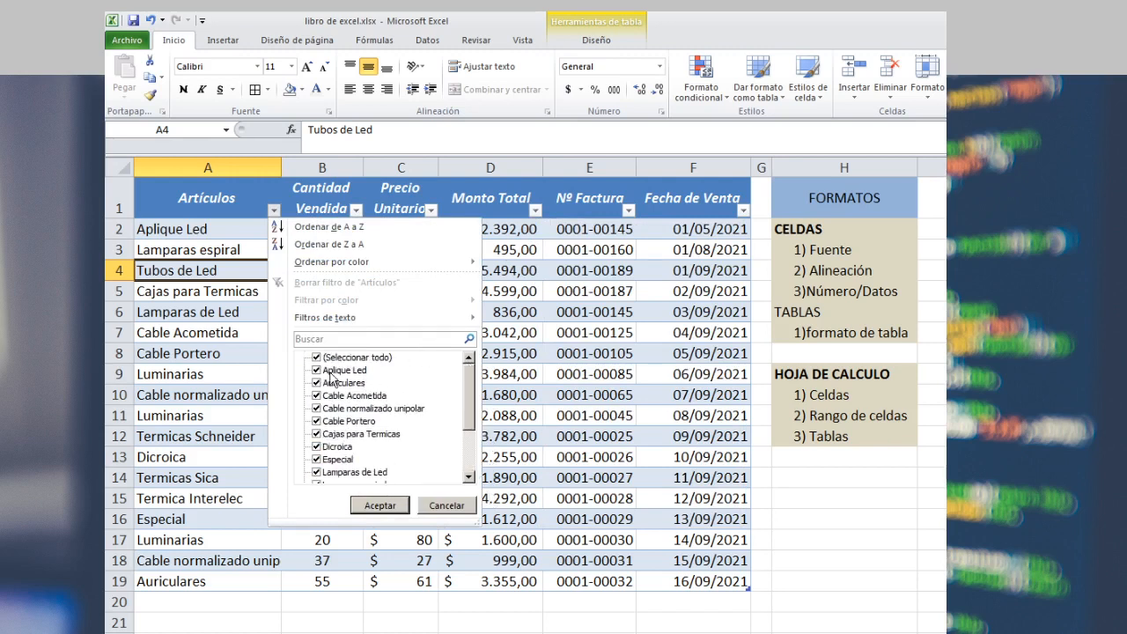
{"action": "left_click", "coordinate": [439, 508]}
Examine the table's records, selecting the whole body A2:F19 and individual rows across the columns.
{"action": "left_click", "coordinate": [347, 313]}
{"action": "left_click_drag", "start_coordinate": [221, 228], "coordinate": [687, 581]}
{"action": "left_click", "coordinate": [688, 600]}
{"action": "left_click_drag", "start_coordinate": [225, 228], "coordinate": [711, 236]}
{"action": "left_click", "coordinate": [712, 250]}
{"action": "left_click_drag", "start_coordinate": [273, 266], "coordinate": [739, 275]}
{"action": "left_click_drag", "start_coordinate": [236, 315], "coordinate": [748, 314]}
{"action": "left_click_drag", "start_coordinate": [238, 360], "coordinate": [510, 375]}
{"action": "left_click", "coordinate": [493, 416]}
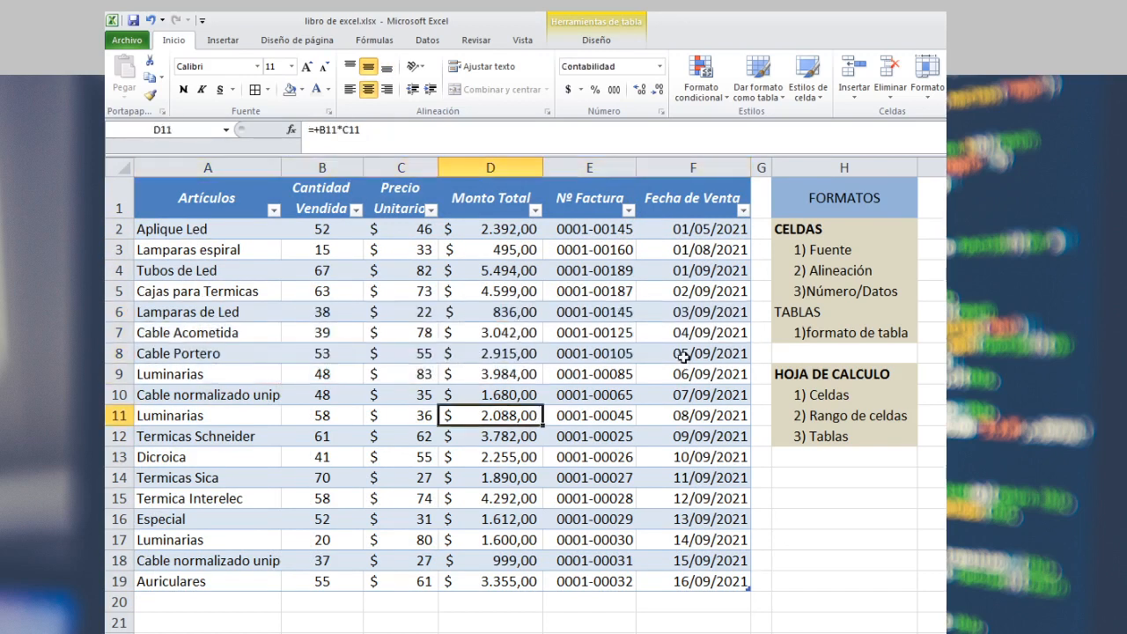
{"action": "left_click", "coordinate": [504, 381]}
{"action": "left_click", "coordinate": [346, 327]}
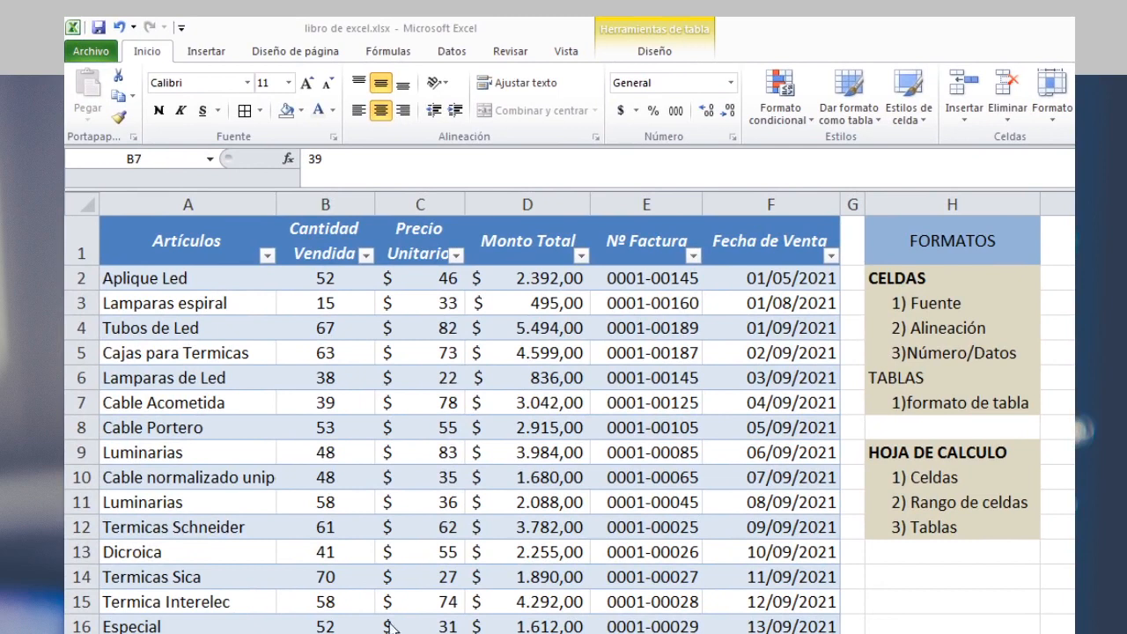
Format the table with the green banded style in the fourth row of the Medio group.
{"action": "left_click", "coordinate": [939, 20]}
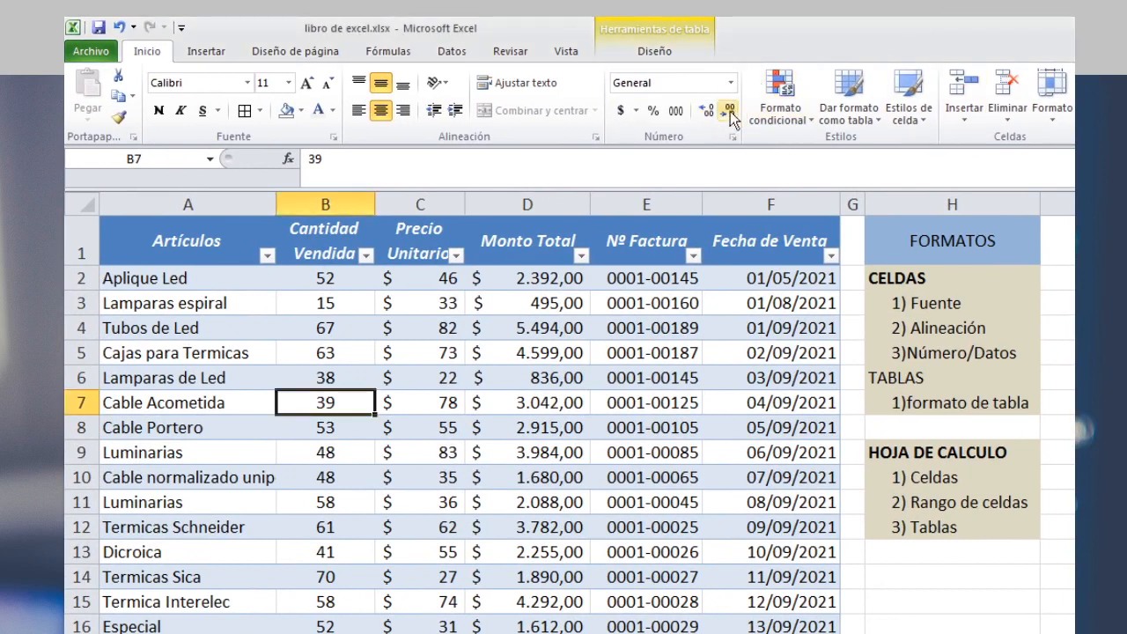
{"action": "left_click", "coordinate": [872, 126]}
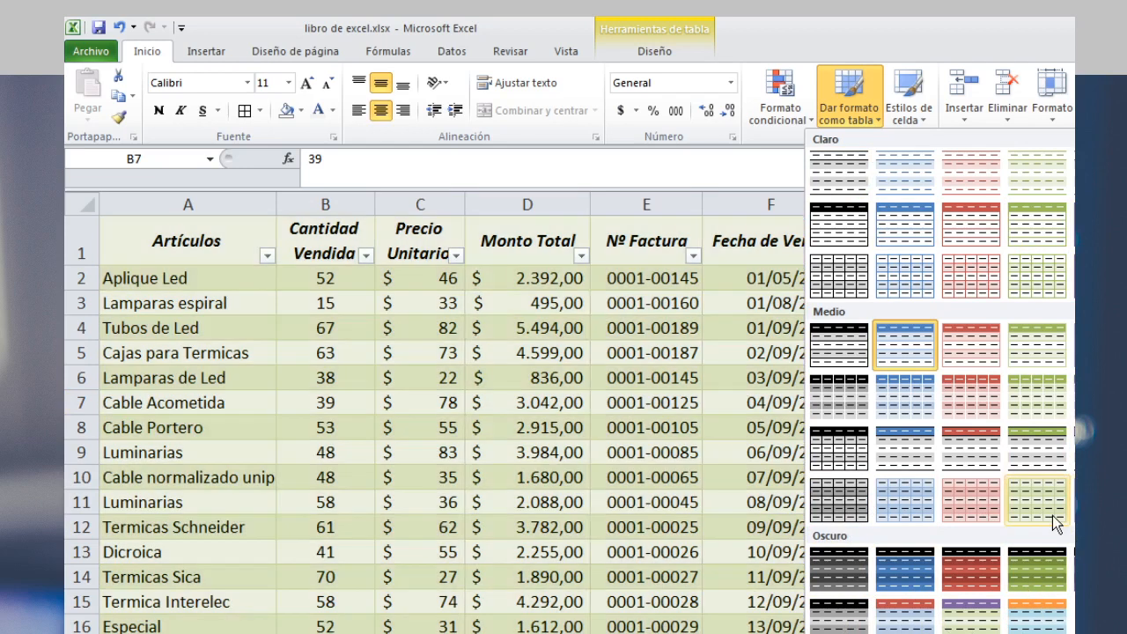
{"action": "left_click", "coordinate": [1052, 516]}
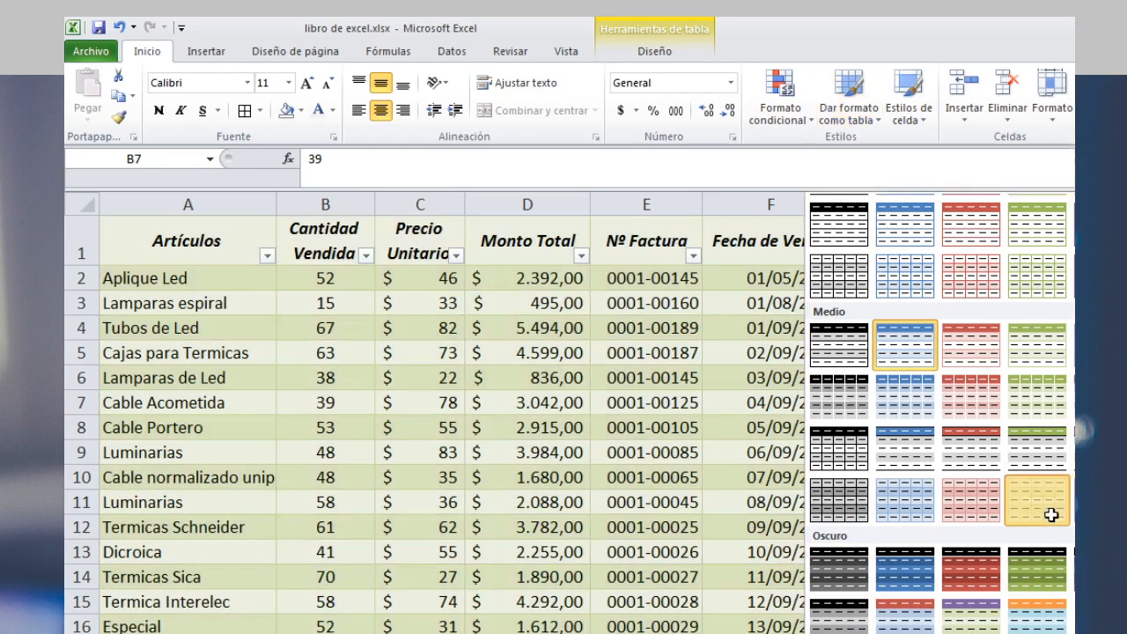
{"action": "left_click", "coordinate": [678, 633]}
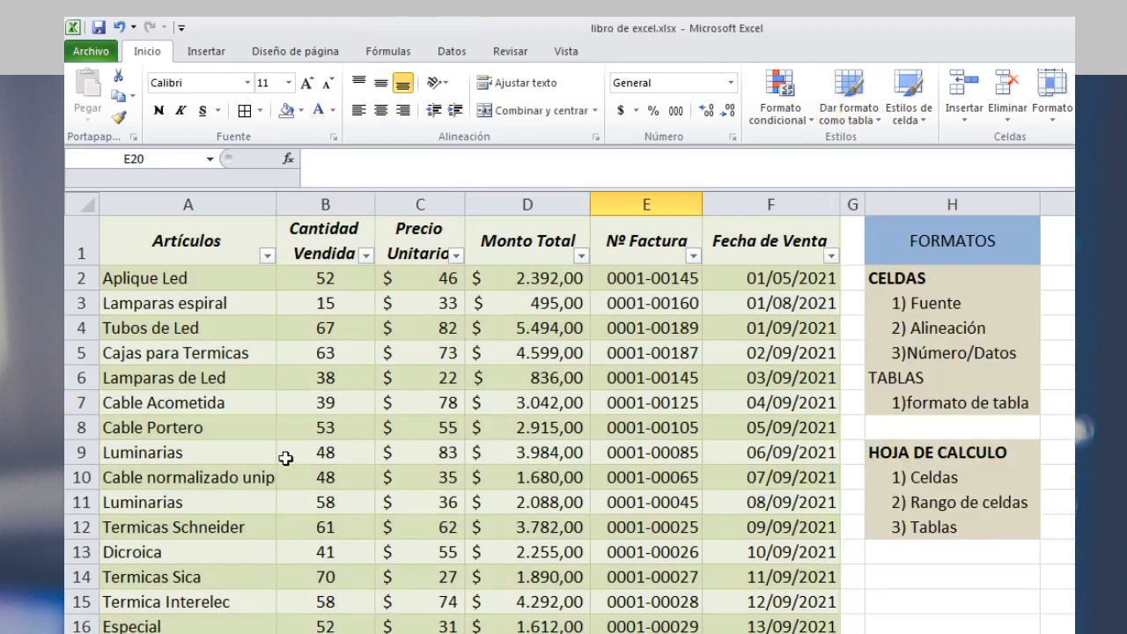
Examine the extent of the sales table by selecting from the Artículos header down through the Fecha de Venta records.
{"action": "left_click_drag", "start_coordinate": [158, 243], "coordinate": [766, 626]}
{"action": "left_click", "coordinate": [766, 630]}
{"action": "left_click", "coordinate": [738, 623]}
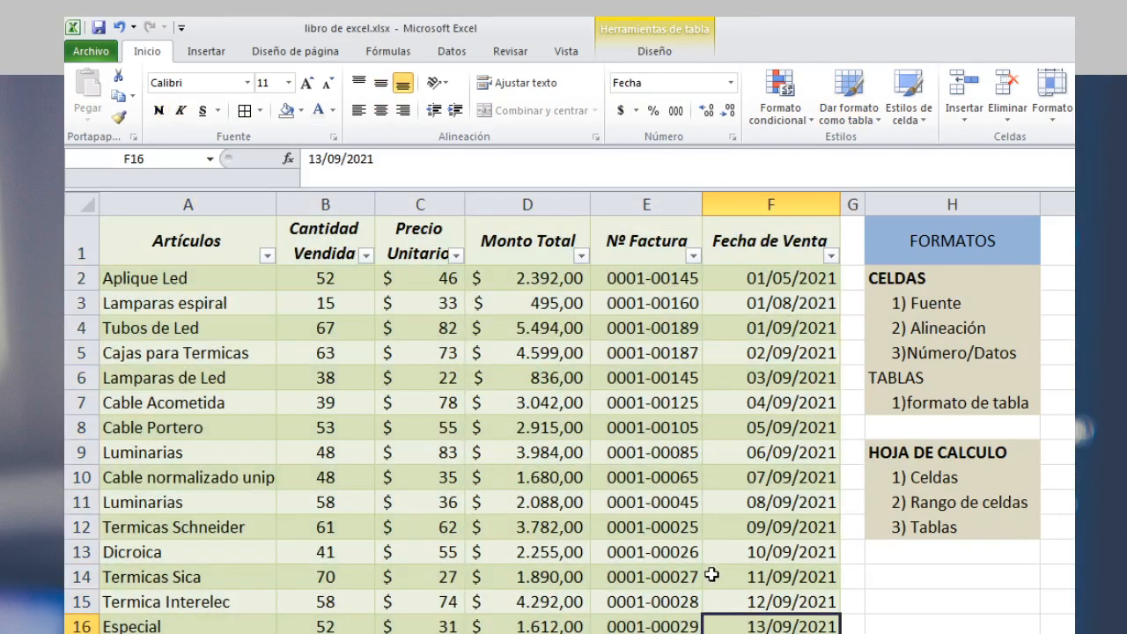
{"action": "left_click_drag", "start_coordinate": [163, 236], "coordinate": [775, 633]}
{"action": "left_click", "coordinate": [775, 633]}
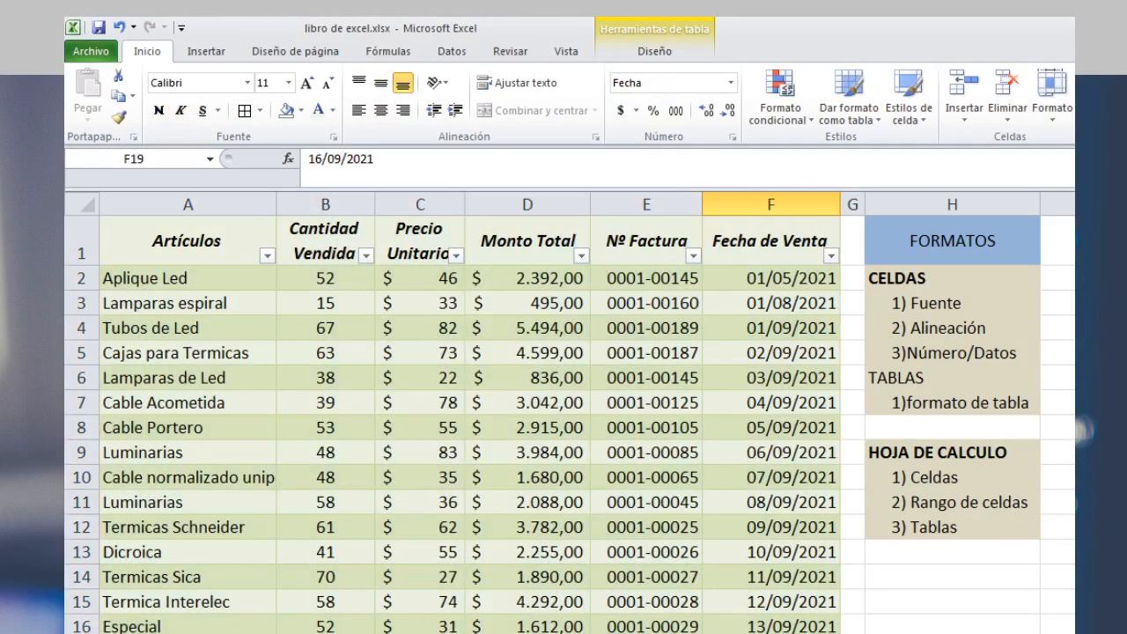
{"action": "left_click_drag", "start_coordinate": [220, 238], "coordinate": [739, 631]}
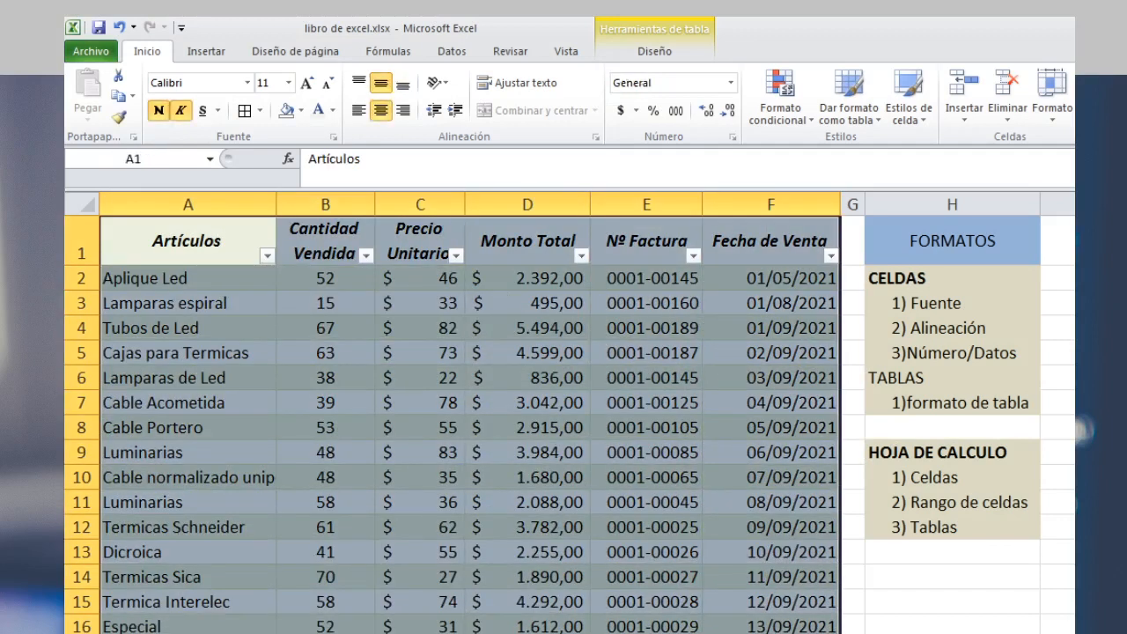
{"action": "left_click", "coordinate": [771, 630]}
{"action": "left_click_drag", "start_coordinate": [182, 250], "coordinate": [510, 296]}
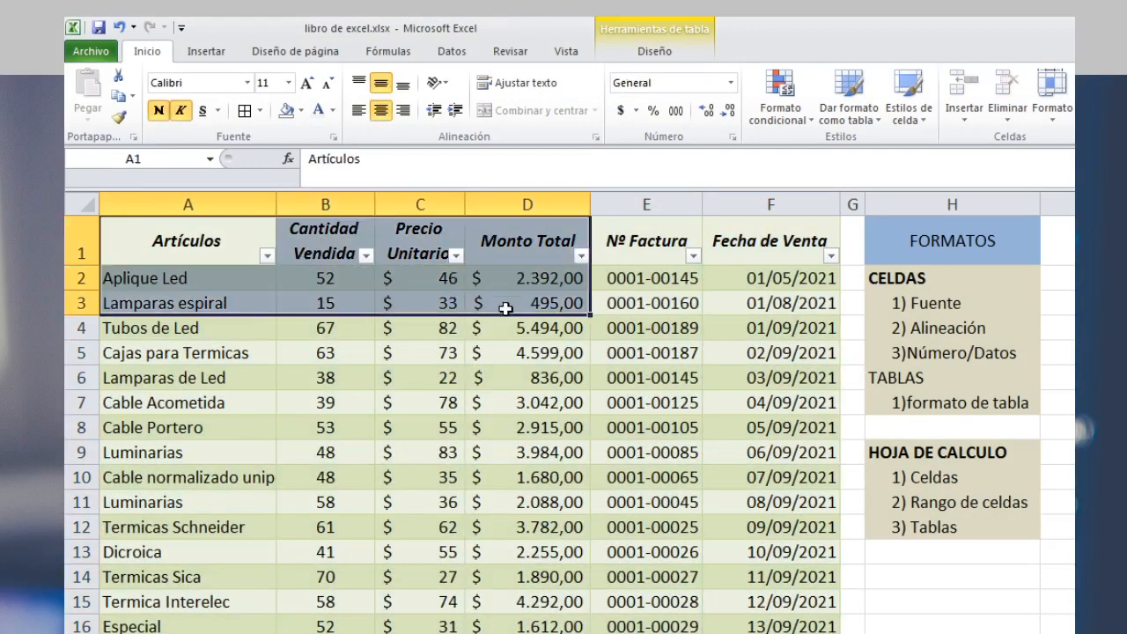
{"action": "left_click", "coordinate": [527, 376]}
Select the Artículos header cell and display the table's design options.
{"action": "left_click", "coordinate": [195, 252]}
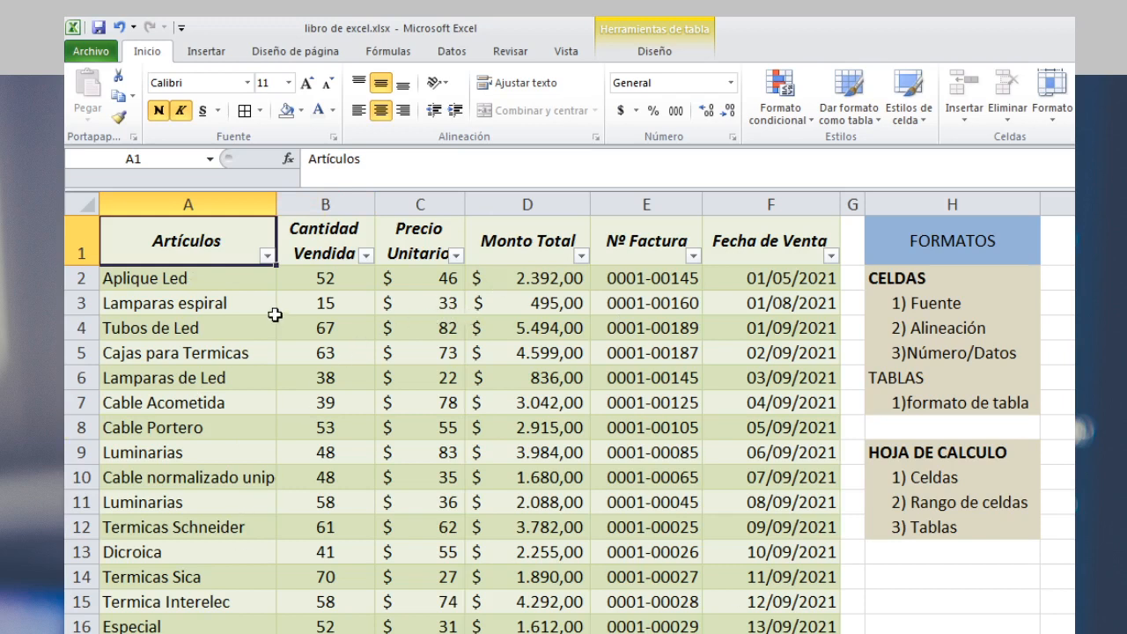
{"action": "left_click", "coordinate": [630, 44]}
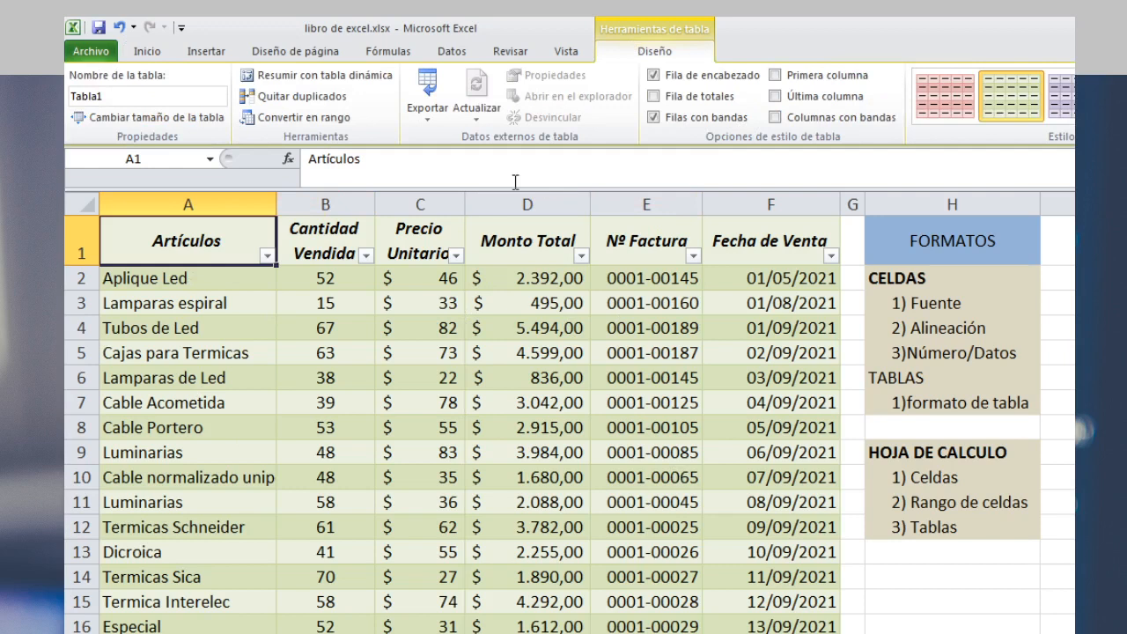